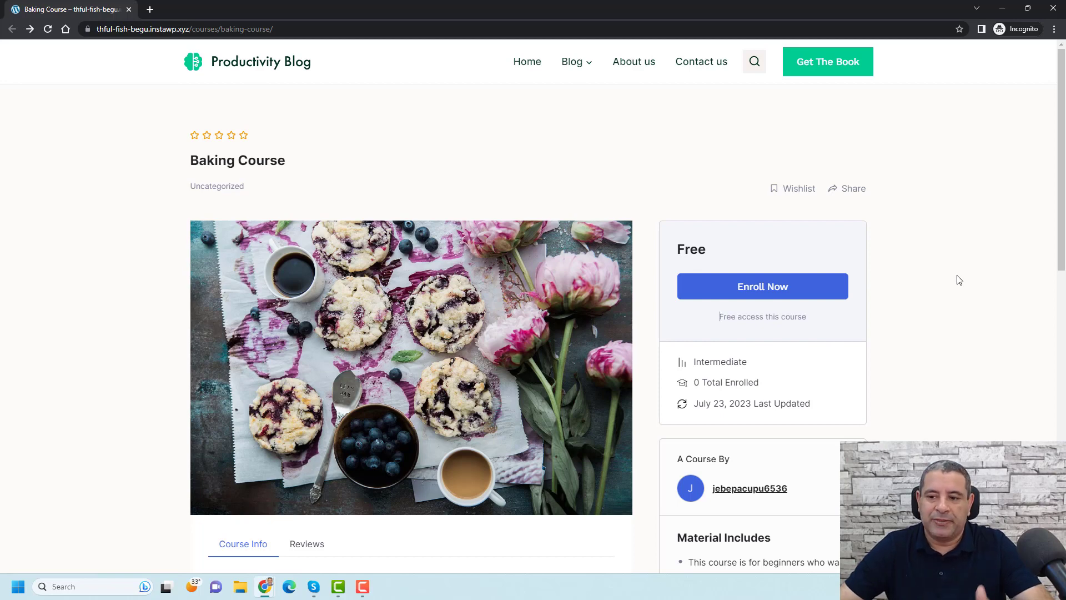
Step: Try enrolling in the free Baking Course, view the student registration page, then return to the course
click(801, 287)
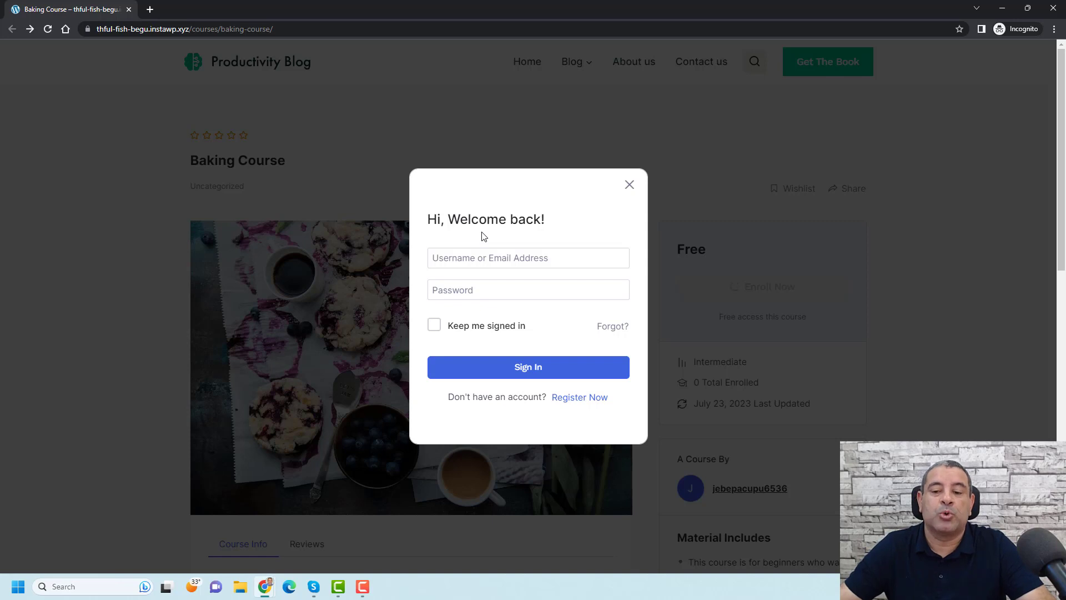
click(571, 401)
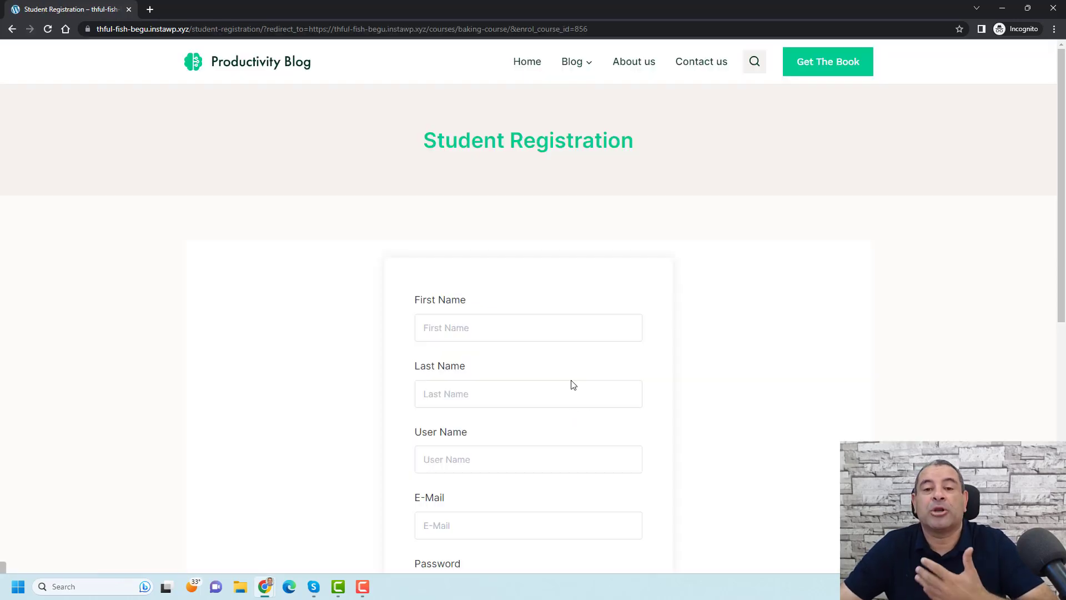
click(10, 33)
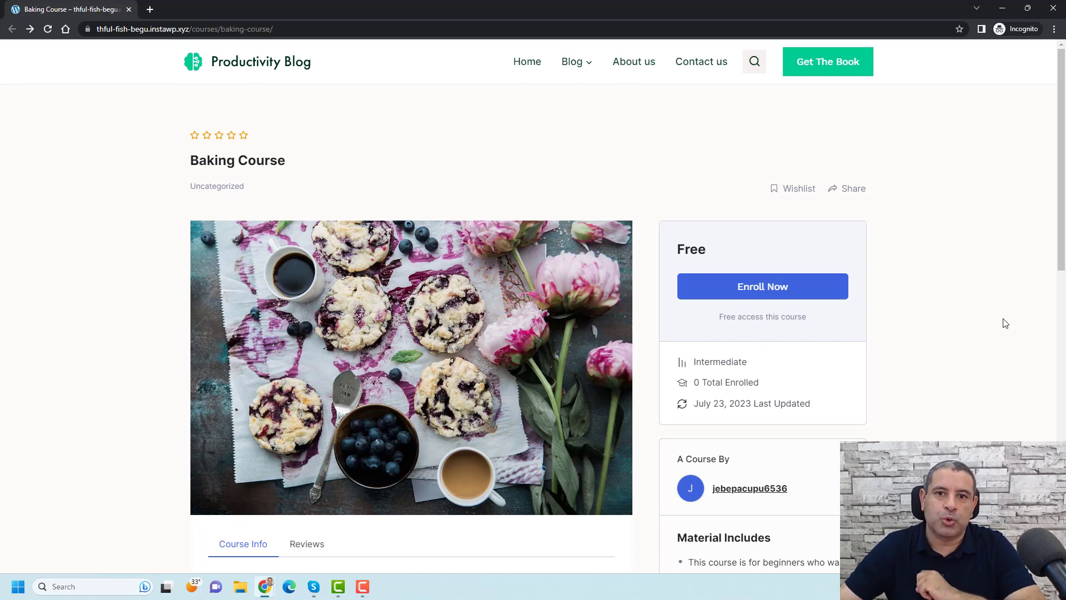
Step: Bring up the Tutor LMS Courses list showing the published Baking Course priced Free
mouse_move(274, 589)
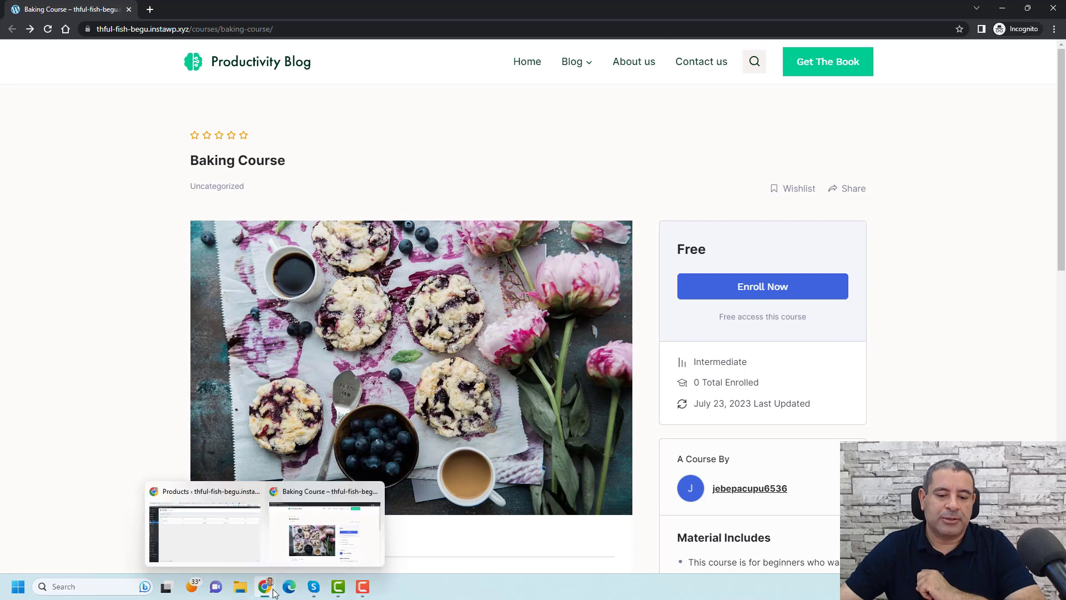
click(216, 543)
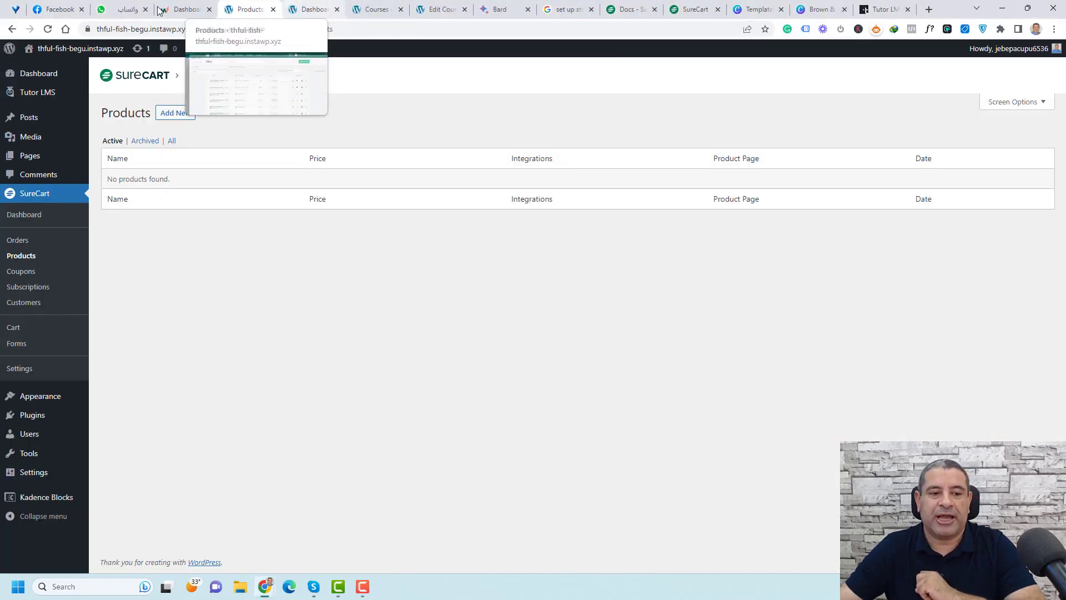
mouse_move(50, 97)
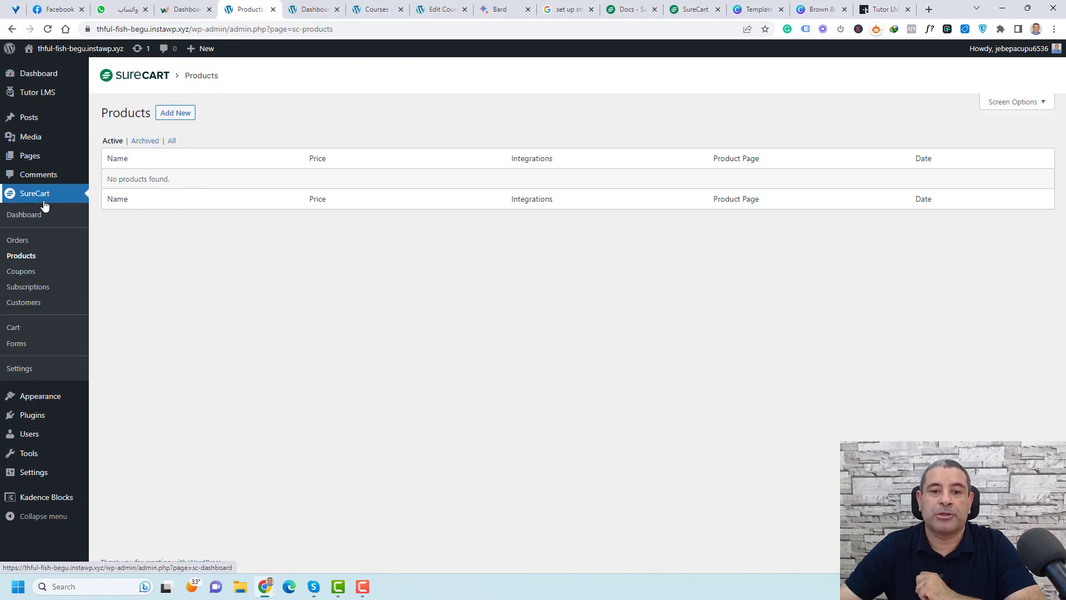
click(371, 6)
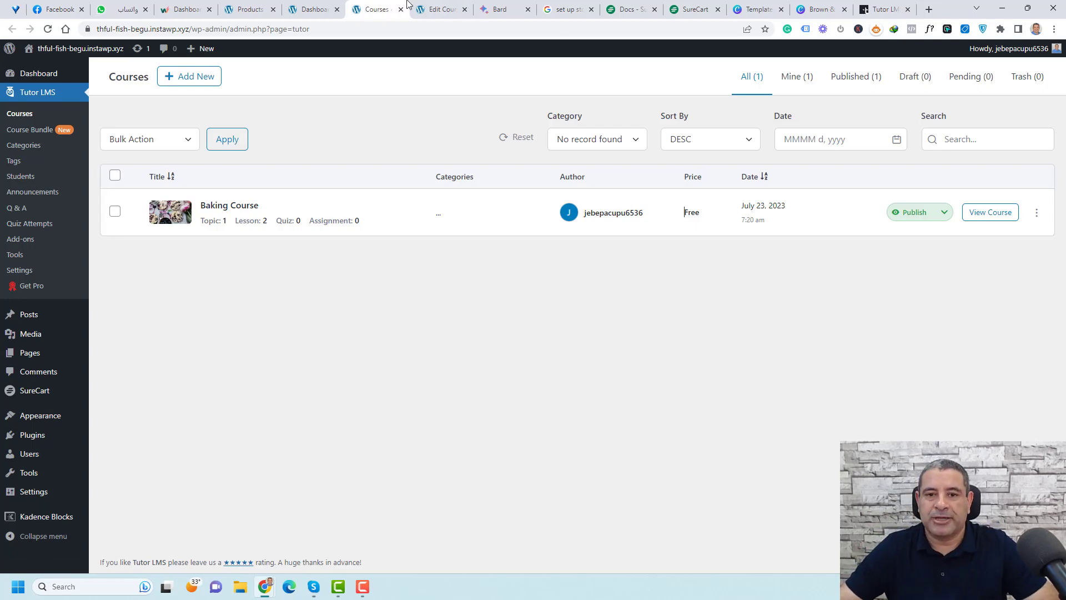
Step: Review the Baking Course edit page: Maximum Students 0, Difficulty Level Intermediate, builder and additional data
click(433, 5)
scroll(884, 287, up, 10)
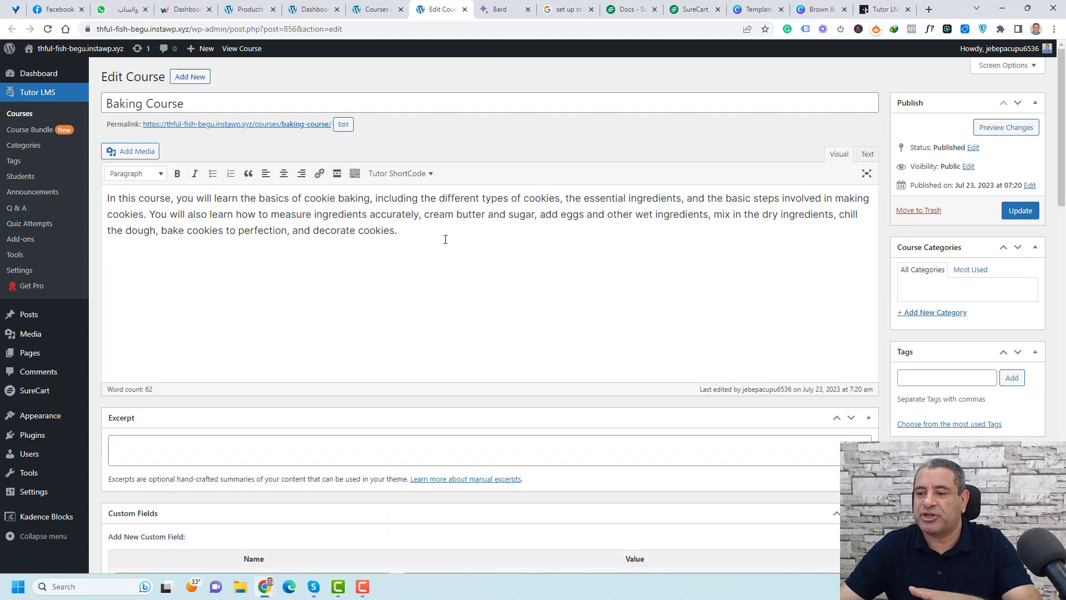
scroll(446, 240, down, 4)
scroll(968, 277, down, 6)
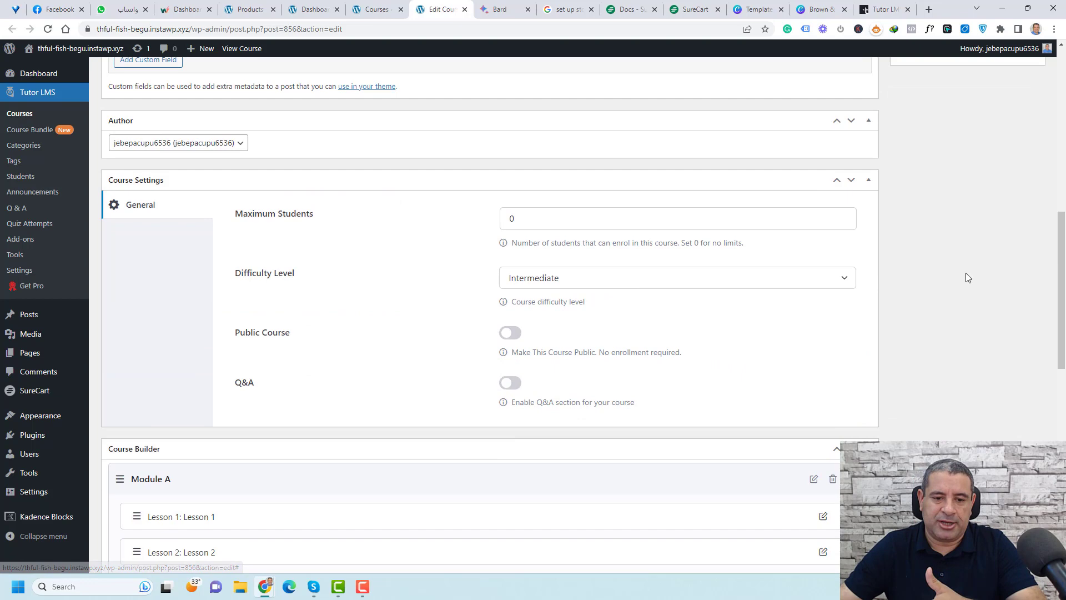
scroll(318, 337, down, 5)
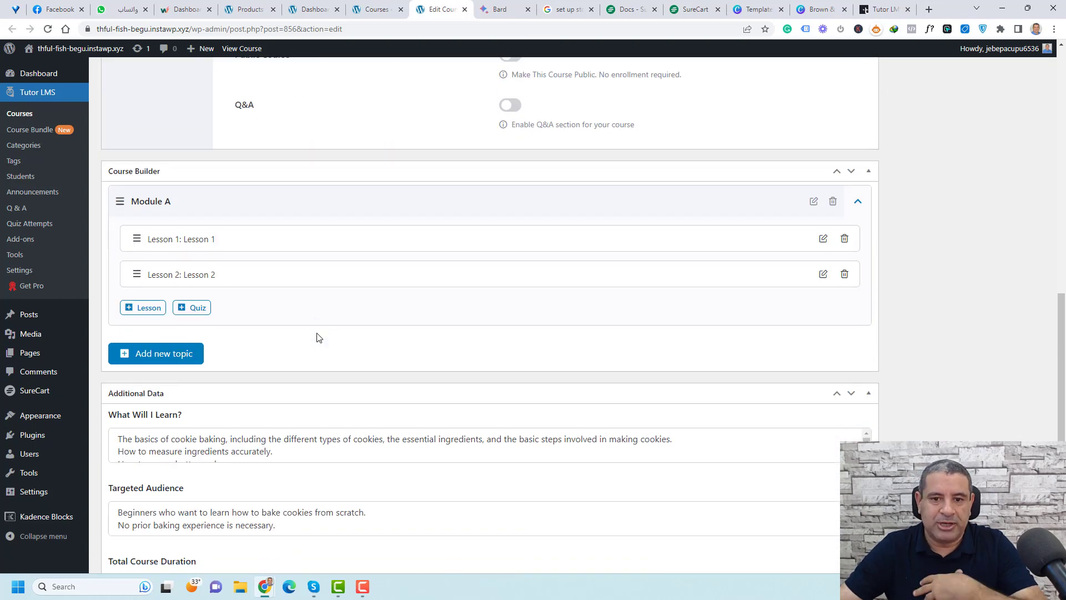
scroll(318, 337, up, 6)
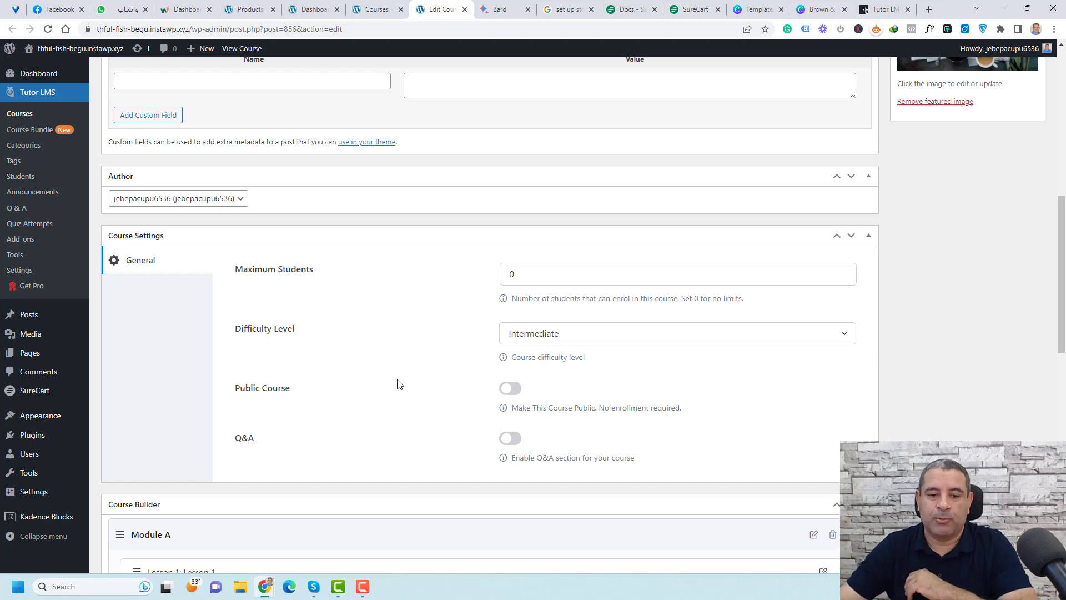
scroll(398, 383, up, 5)
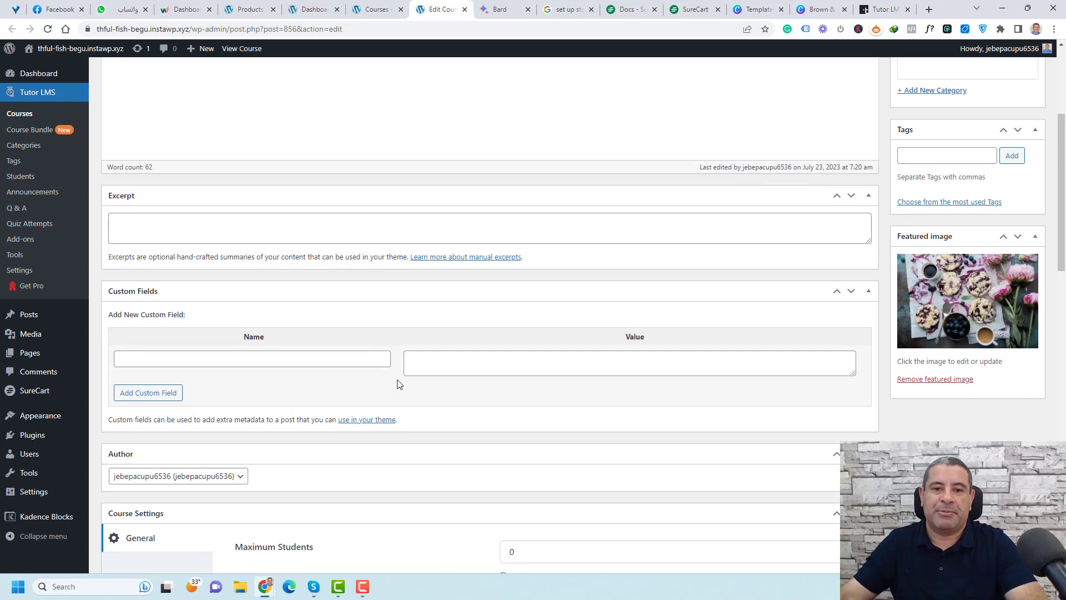
Step: Check SureCart's Developers API tokens, then return to the empty SureCart Products list
click(248, 9)
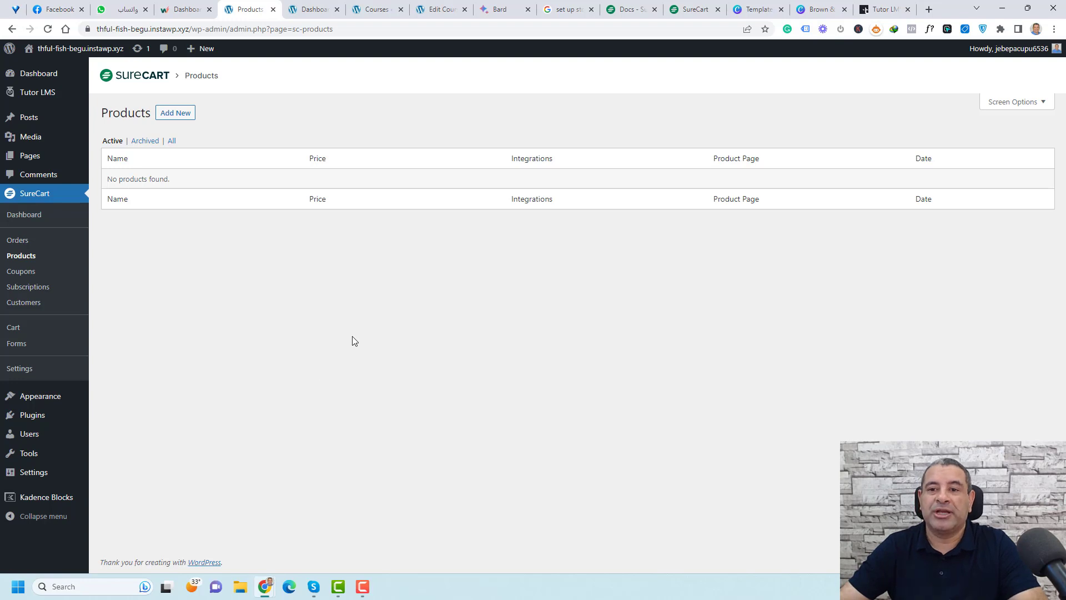
click(689, 9)
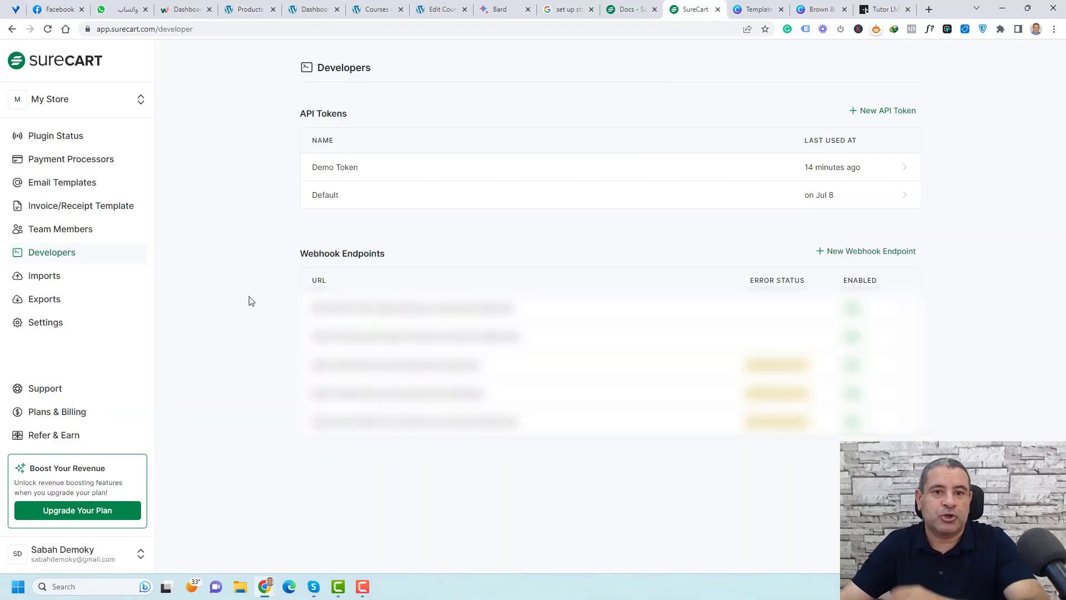
key(ctrl+5)
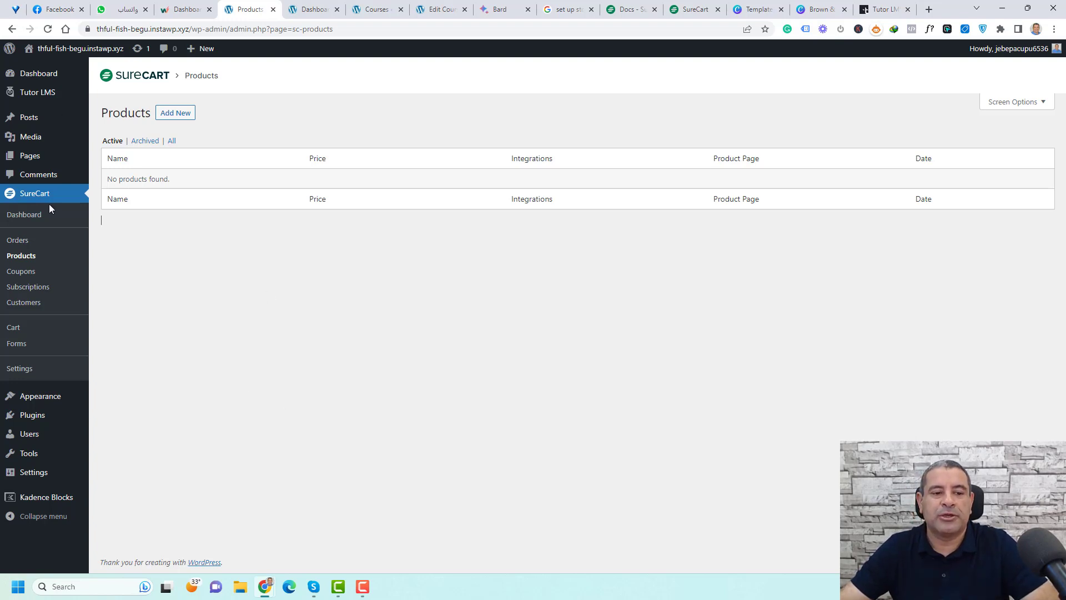
Step: Create a SureCart product named 'Baking Course Pro' with the pasted course description
click(183, 119)
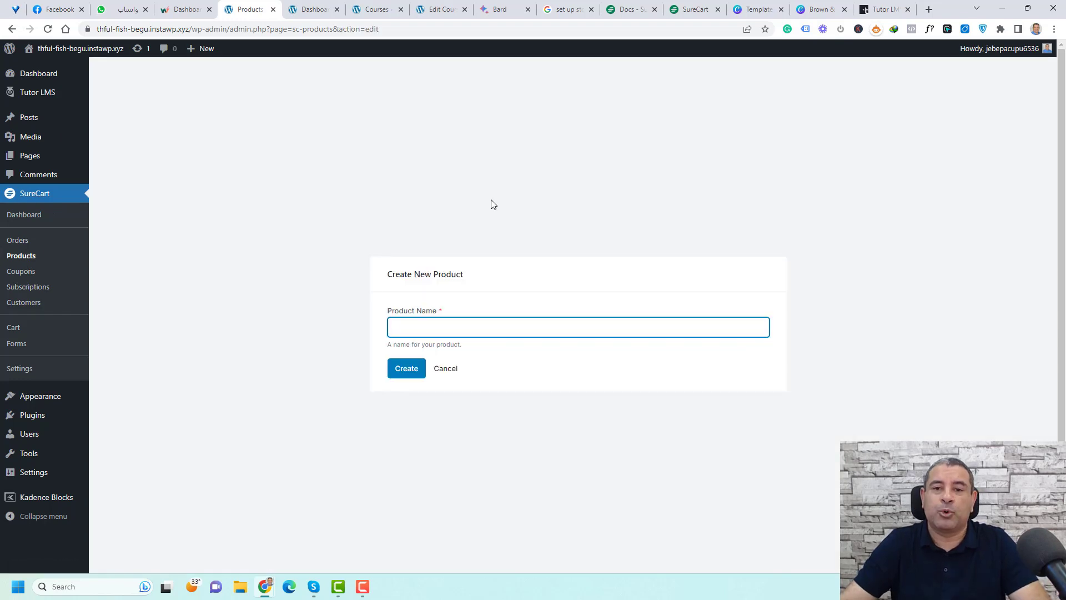
text(Baking Course Pro)
click(405, 368)
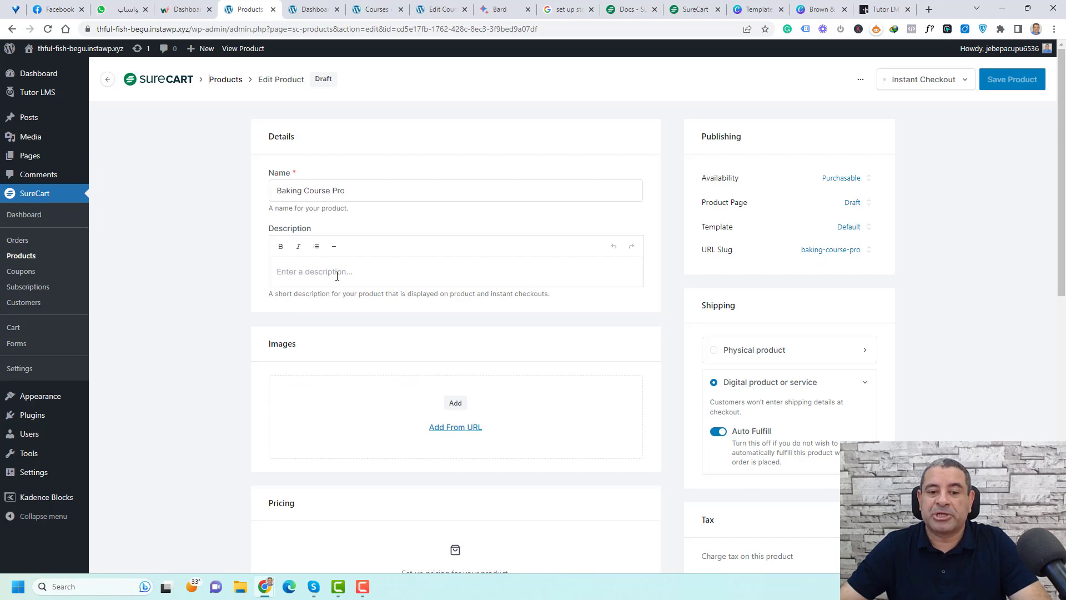
text(In this course, you will learn the basics of cookie baking, including the different types of cookies, the essential ingredients, and the basic steps involved in making cookies. You will also learn how to measure ingredients accurately, cream butter and sugar, add eggs and other wet ingredients, mix in the dry ingredients, chill the dough, bake cookies to perfection, and decorate cookies.)
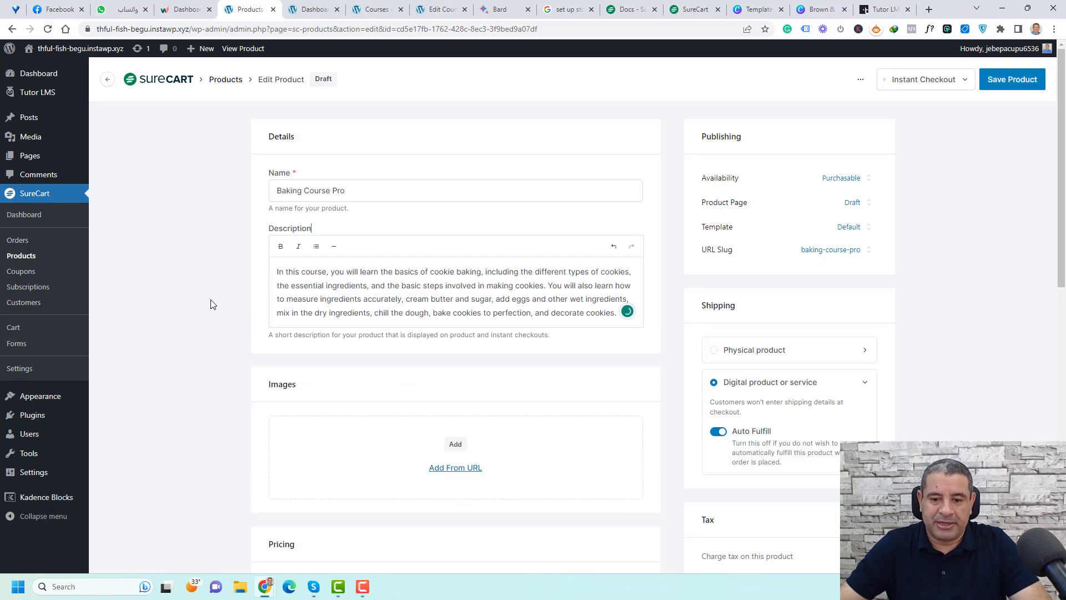
Step: Set the cookies photo as the product image
scroll(212, 304, down, 3)
scroll(211, 304, down, 1)
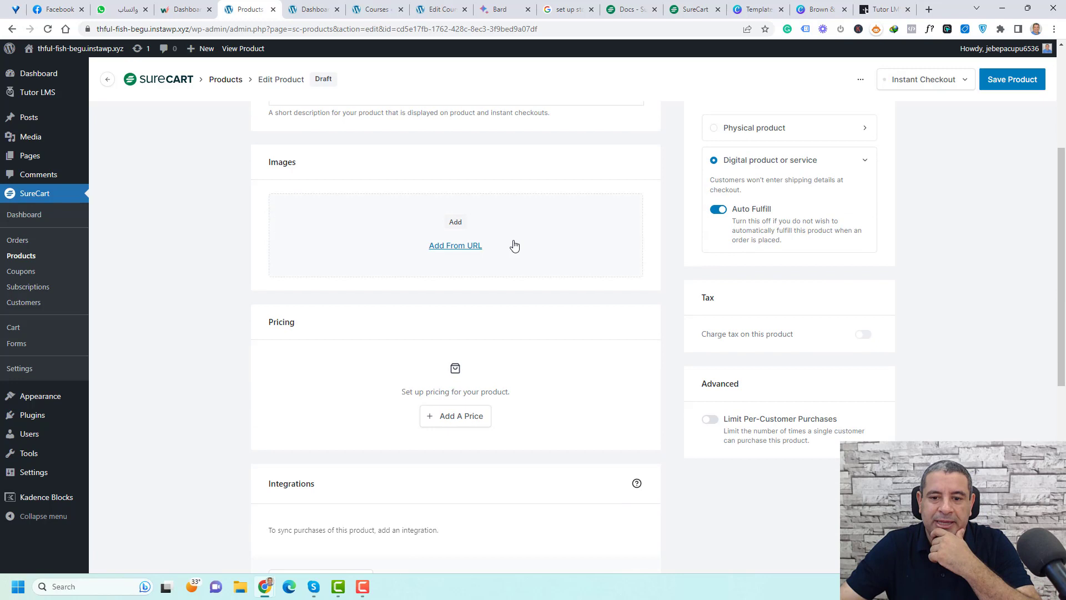
click(471, 224)
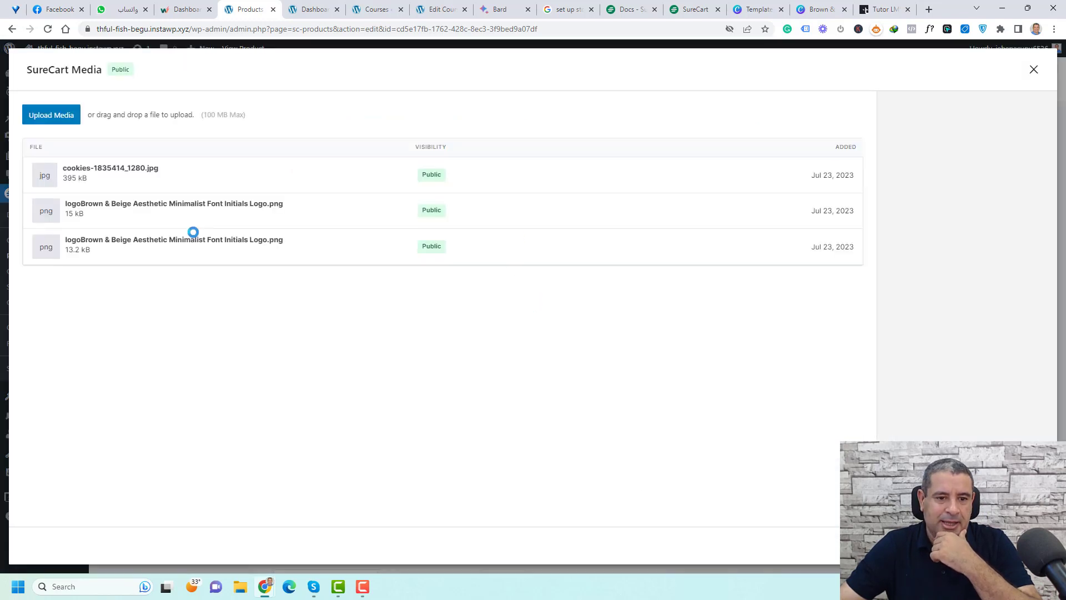
click(132, 173)
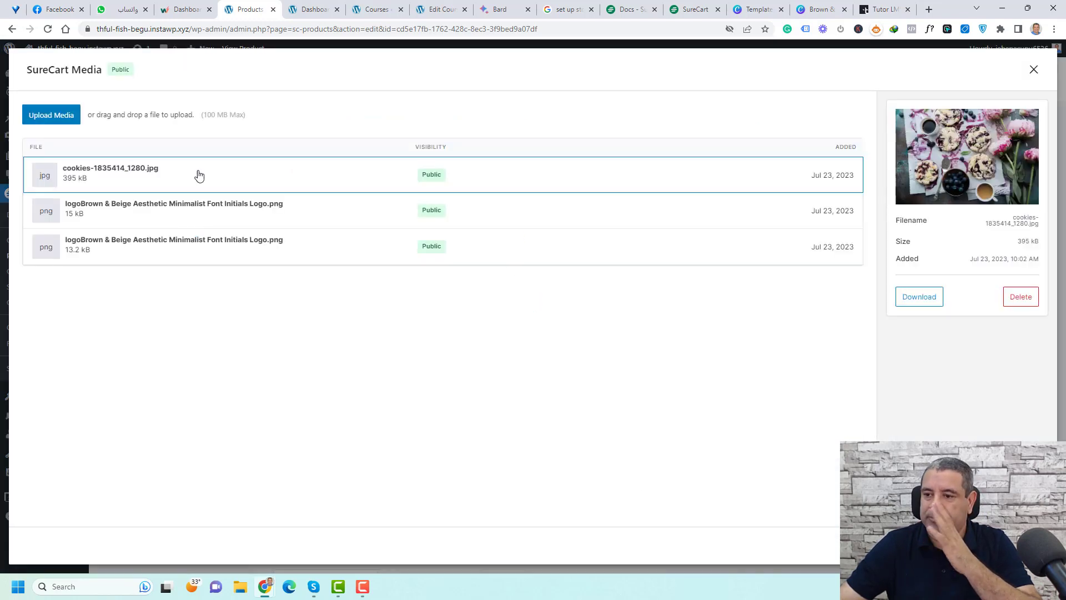
click(1017, 546)
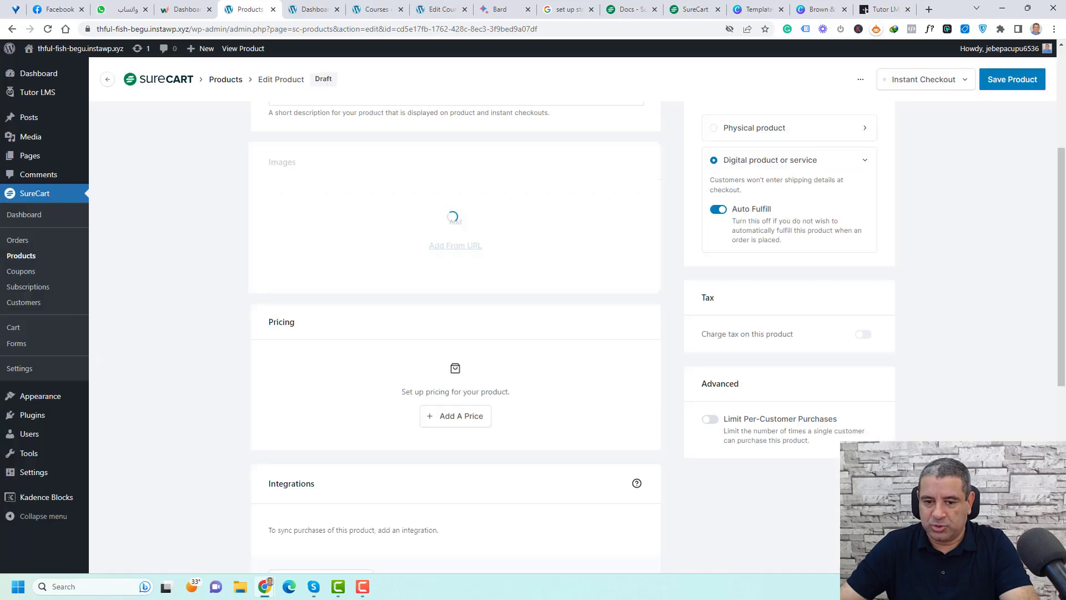
Step: Add a One Time price of 197 named 'On Time Fee'
scroll(514, 335, down, 2)
click(430, 314)
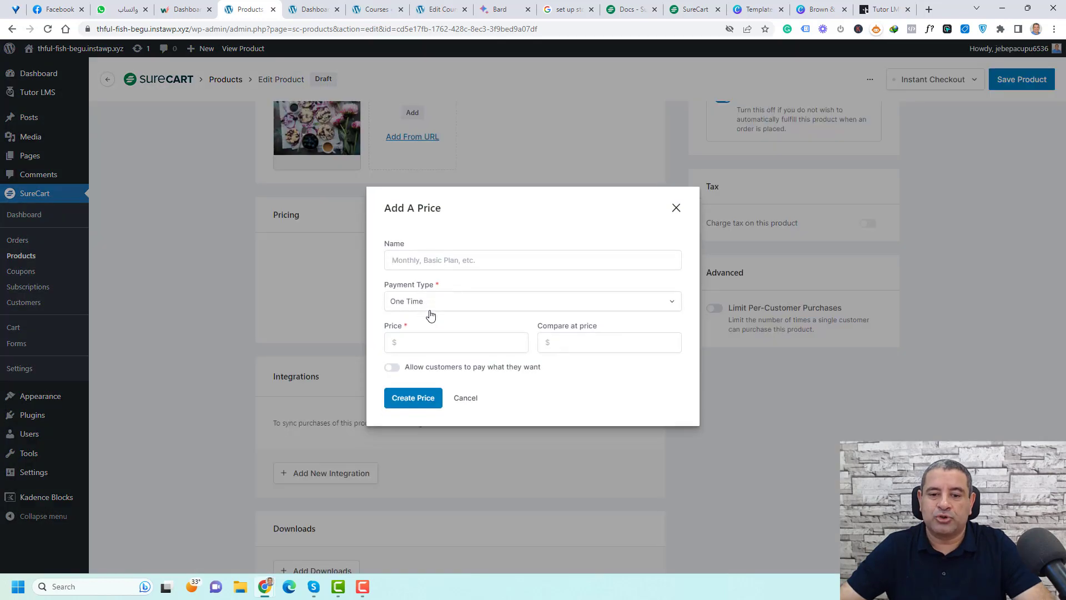
click(431, 307)
click(431, 307)
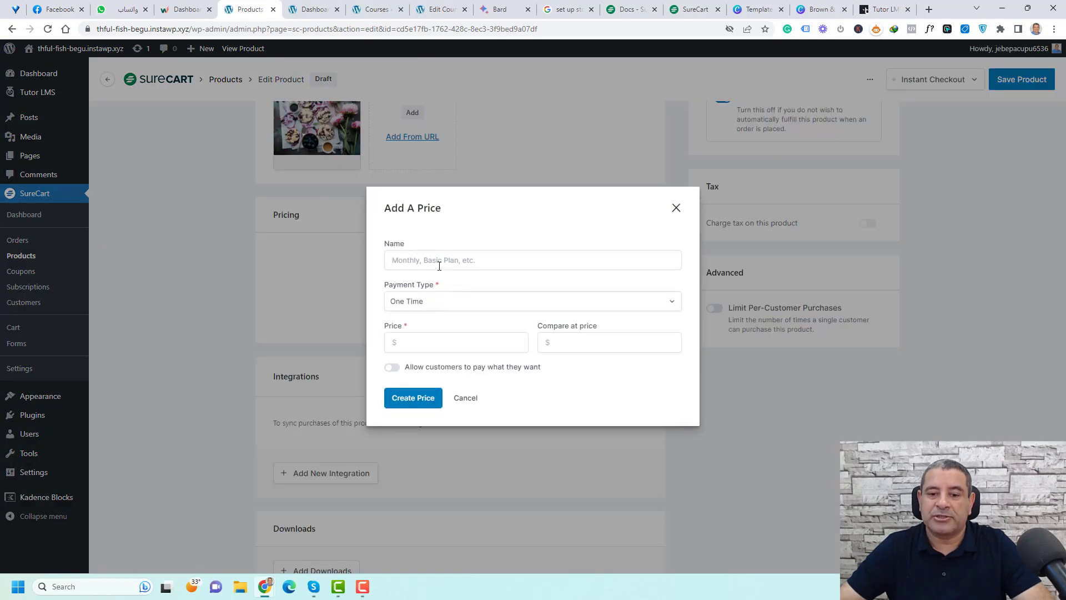
click(435, 346)
text(197)
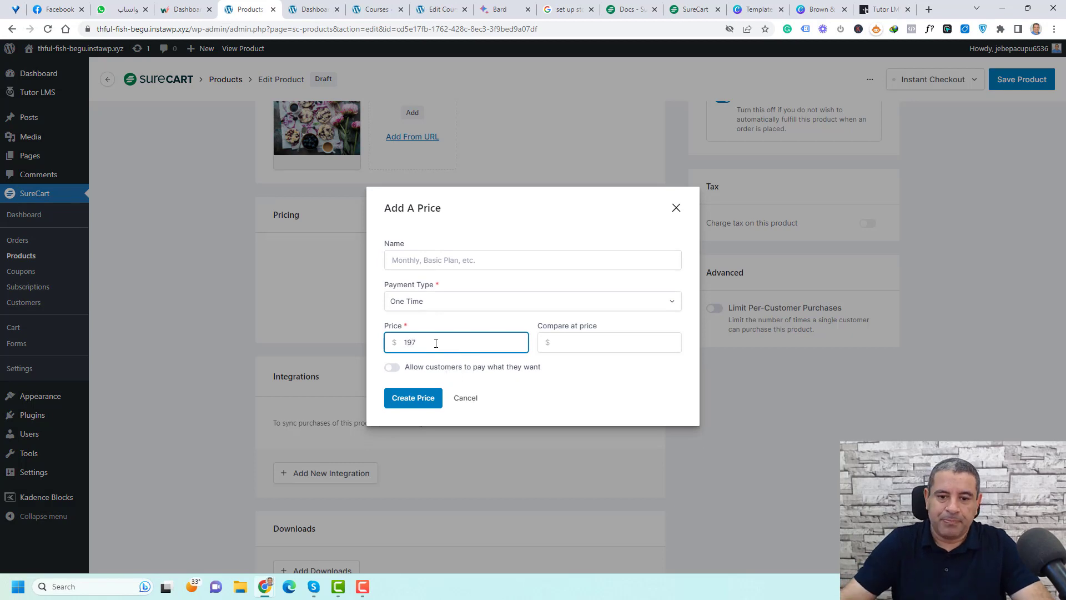
click(457, 260)
text(On Time Fee)
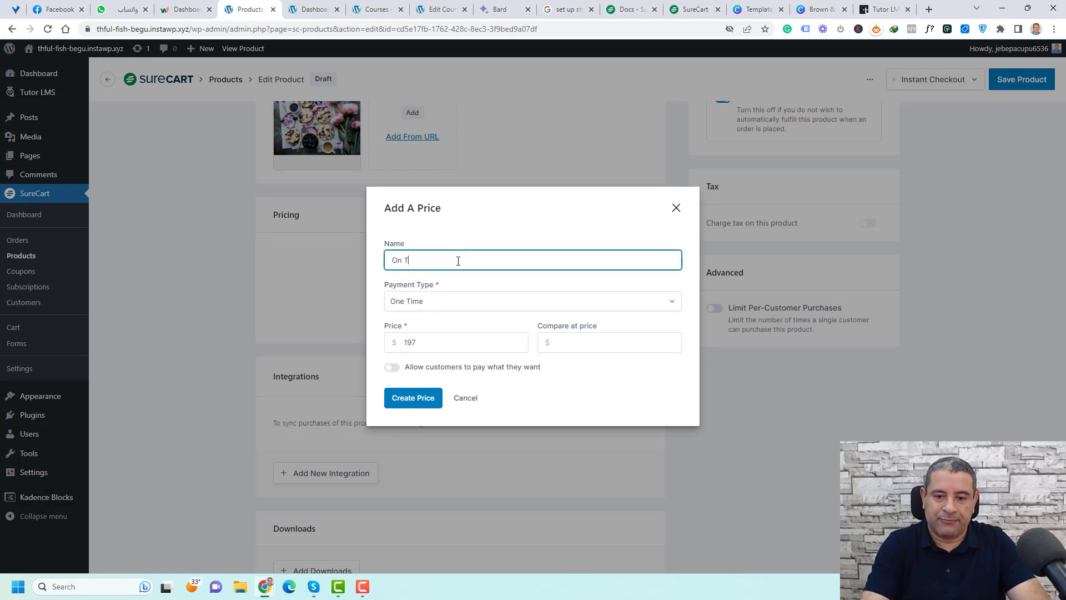
click(416, 398)
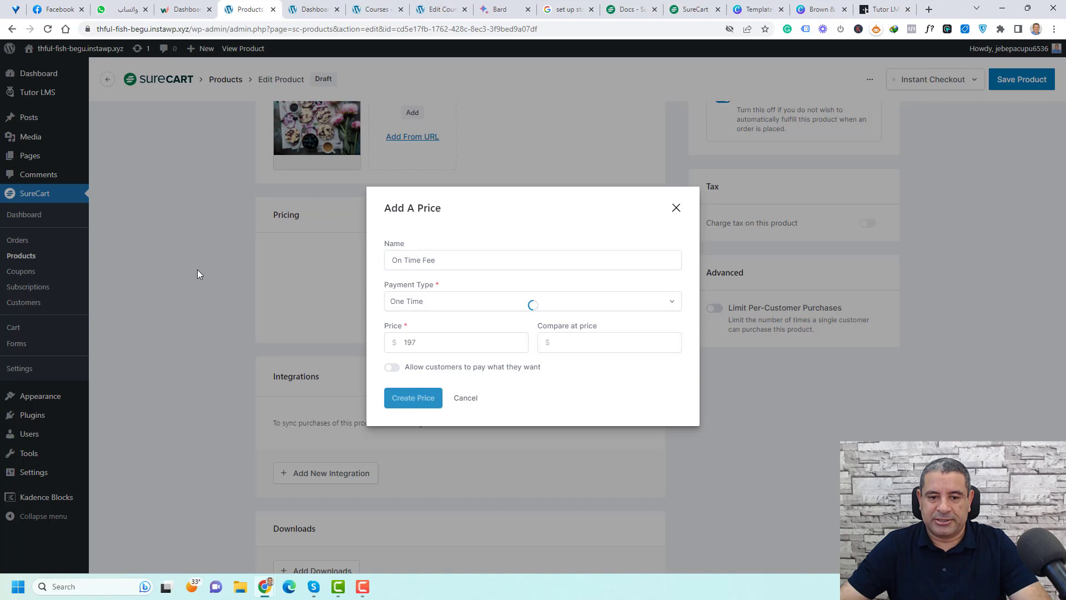
Step: Add a TutorLMS Course integration granting Baking Course access, then save the product
scroll(198, 269, down, 4)
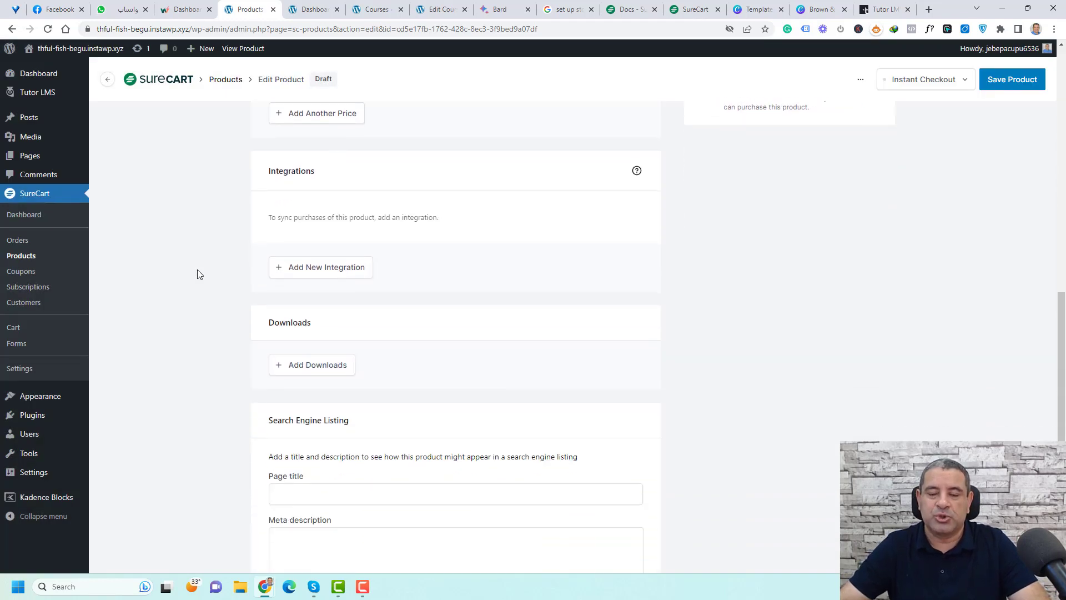
click(345, 273)
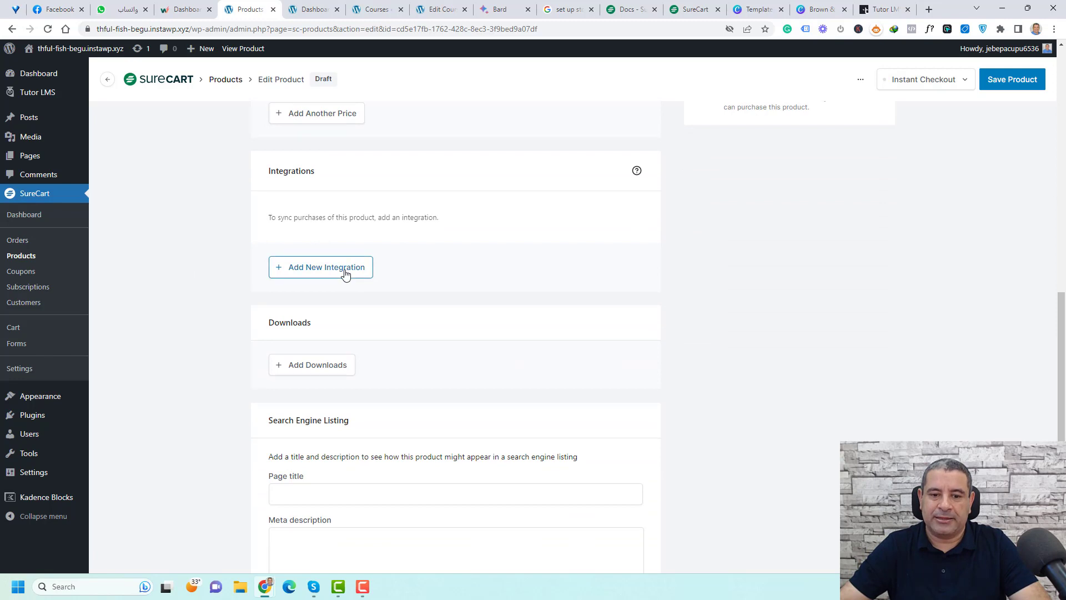
click(565, 330)
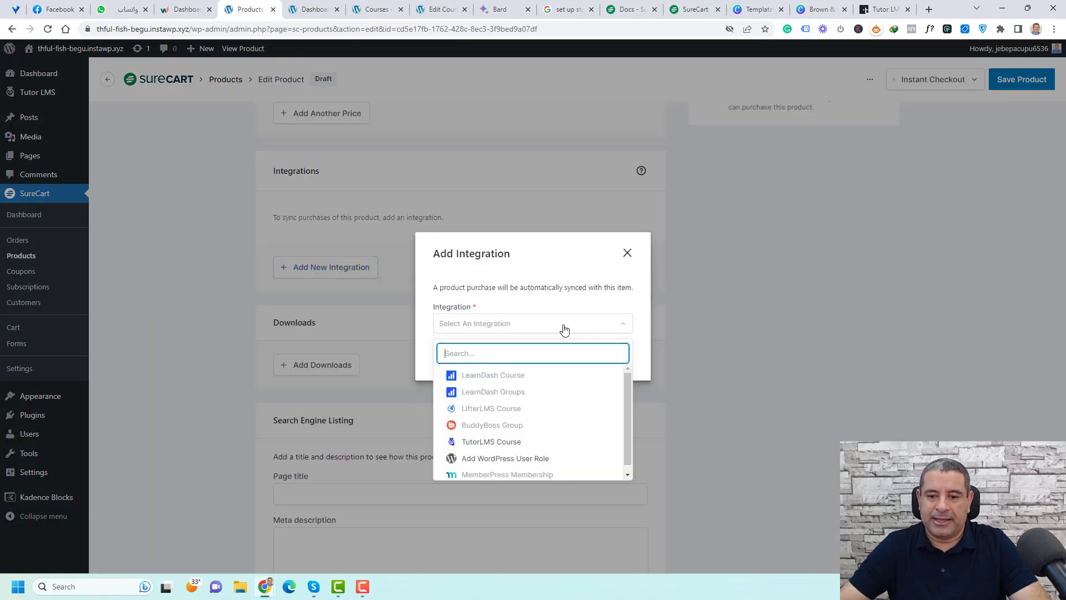
click(517, 450)
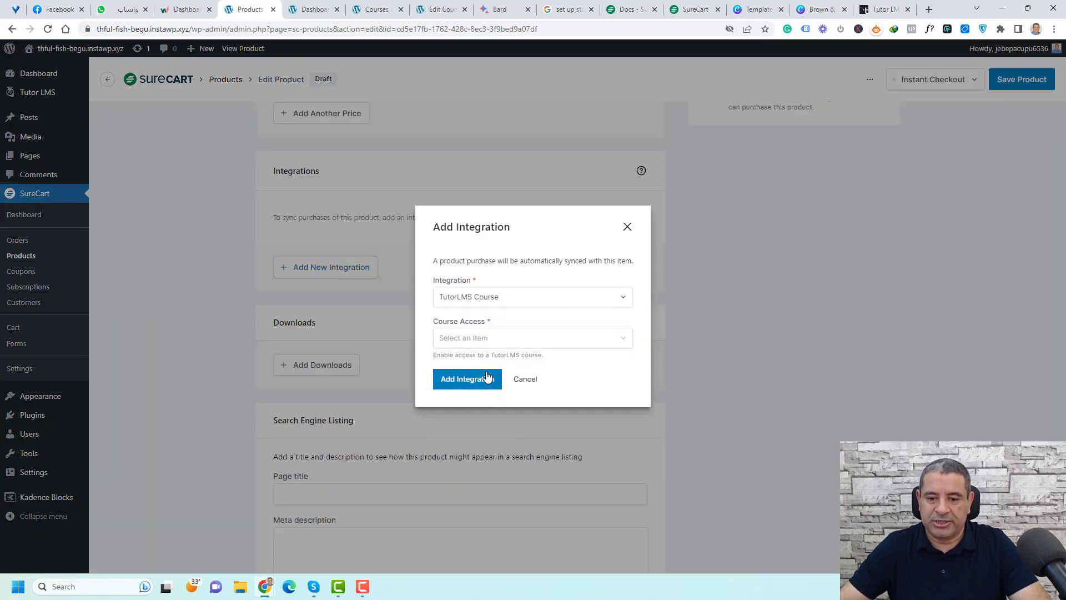
click(484, 340)
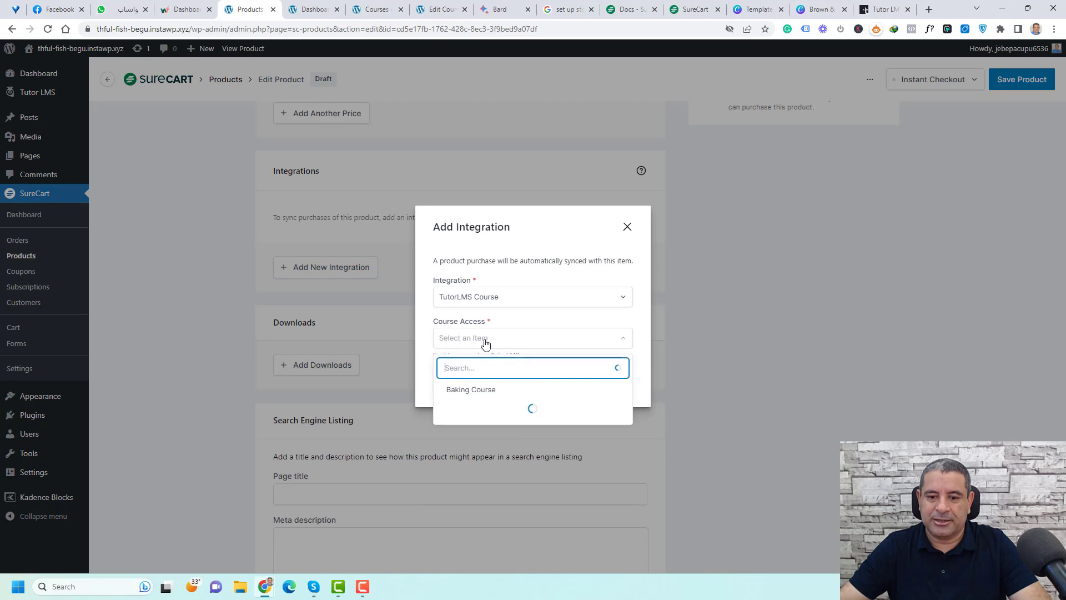
click(484, 390)
click(471, 382)
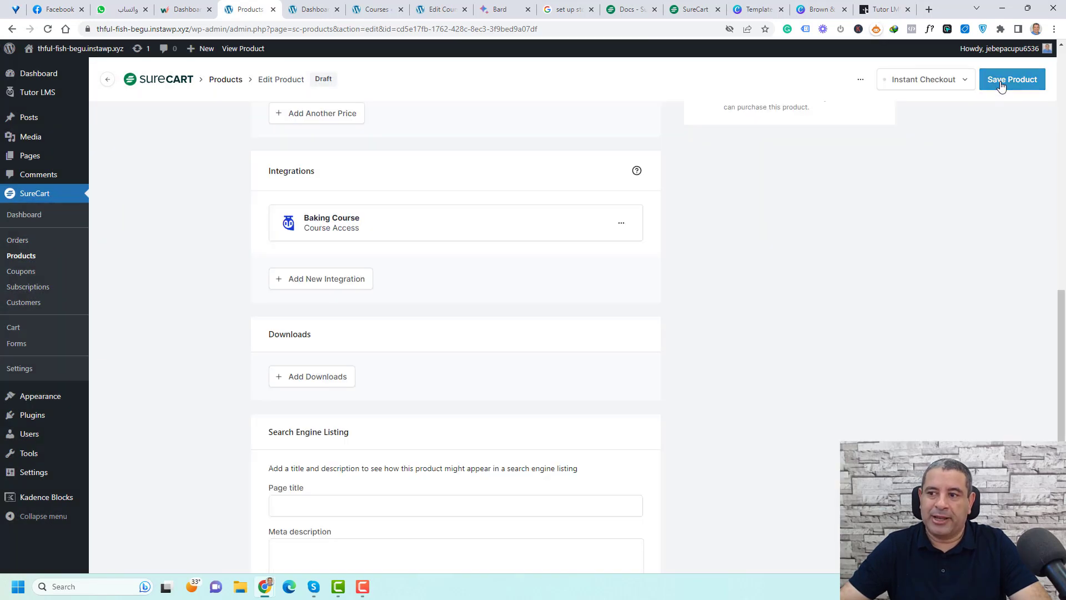
click(1001, 84)
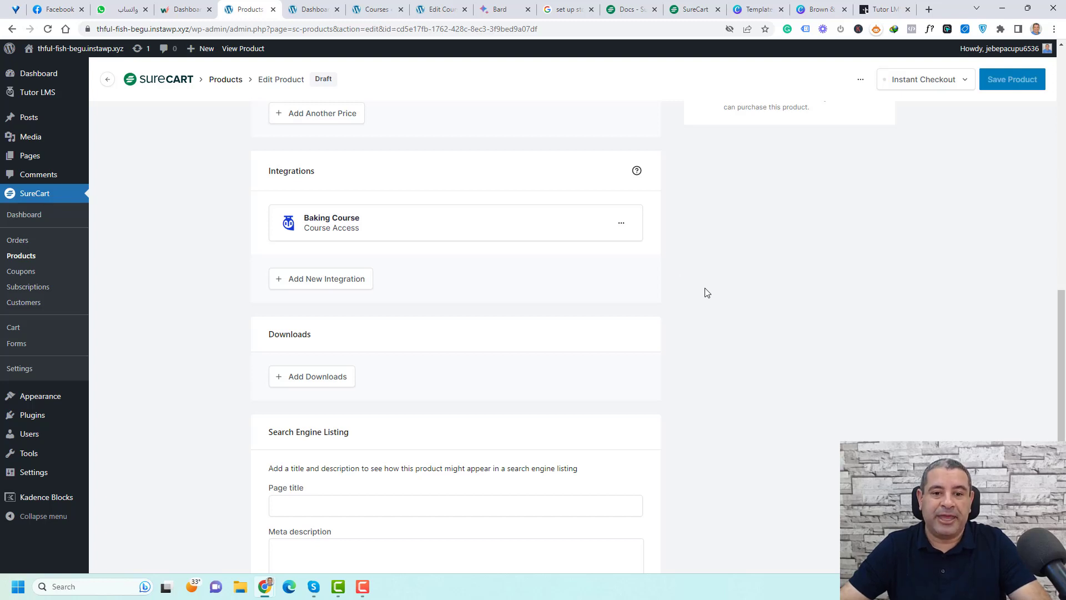
scroll(705, 291, up, 2)
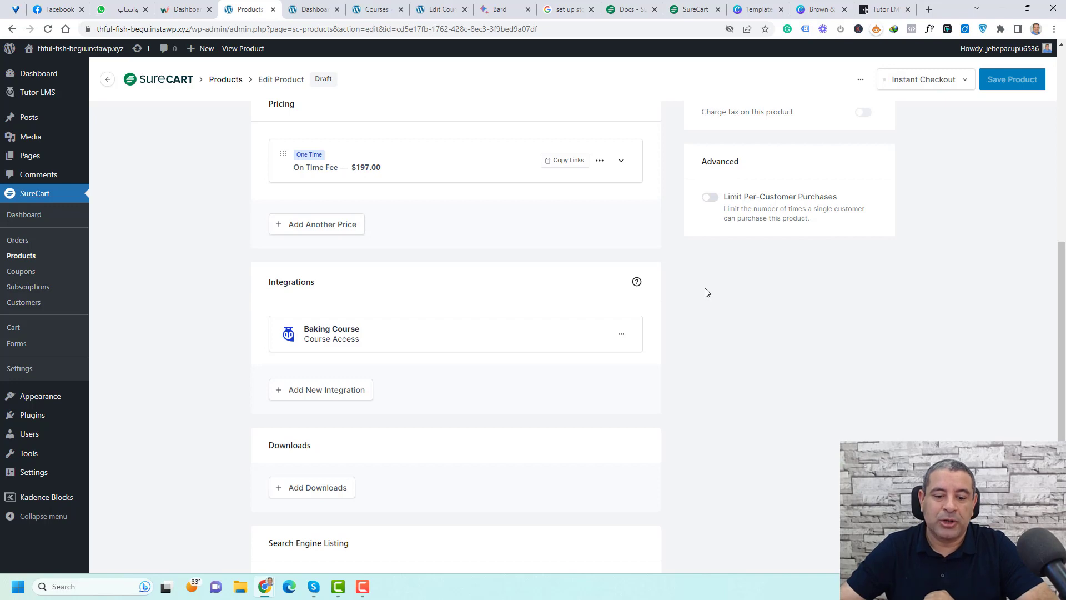
Step: Reload the Baking Course page and open its 197 US$ purchase checkout to verify the total
mouse_move(270, 578)
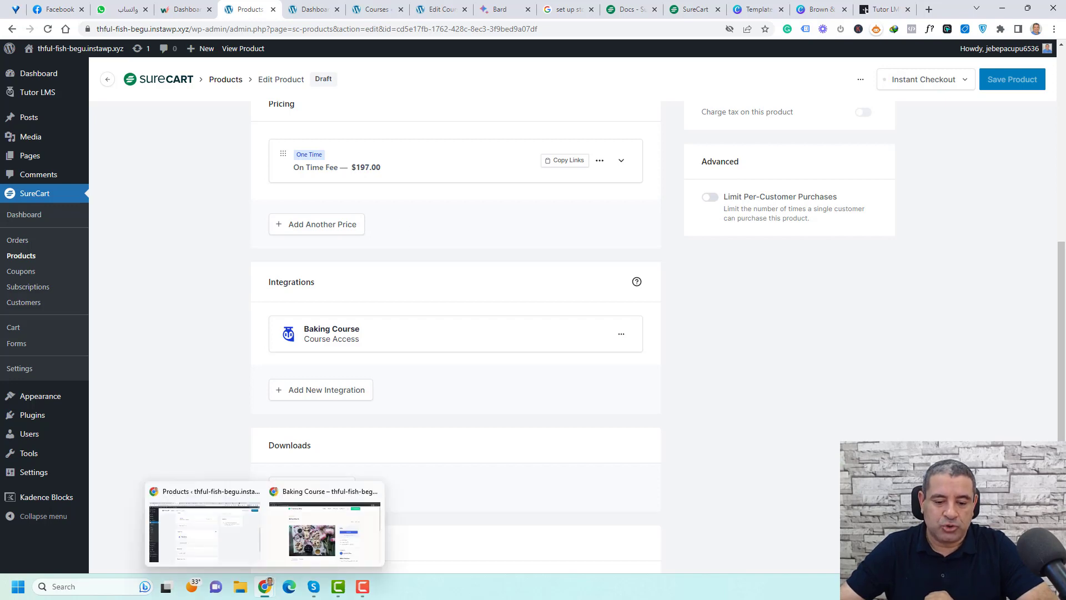
click(308, 547)
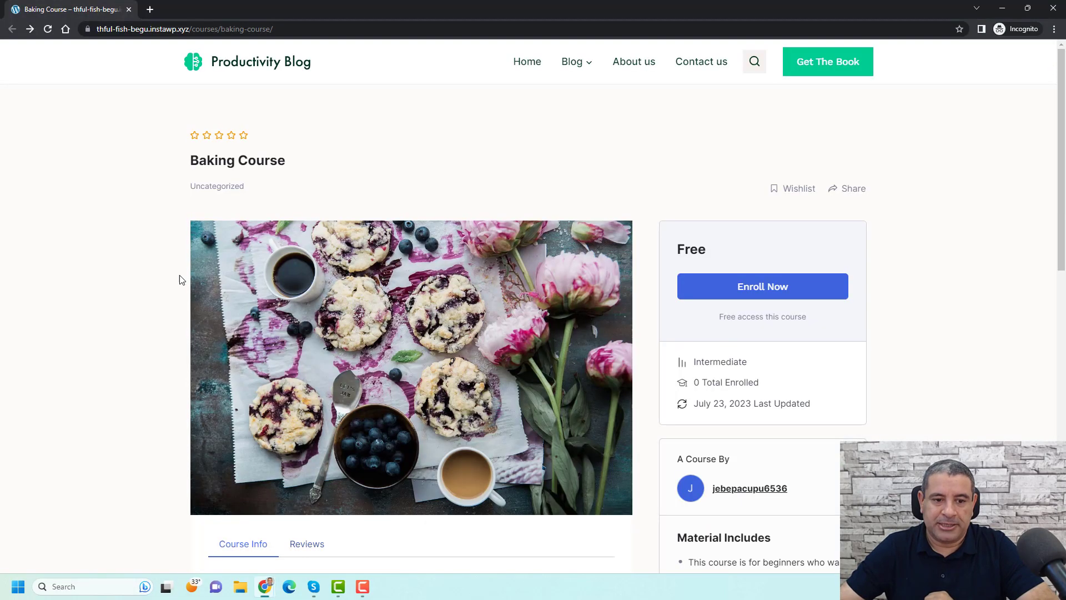
click(48, 30)
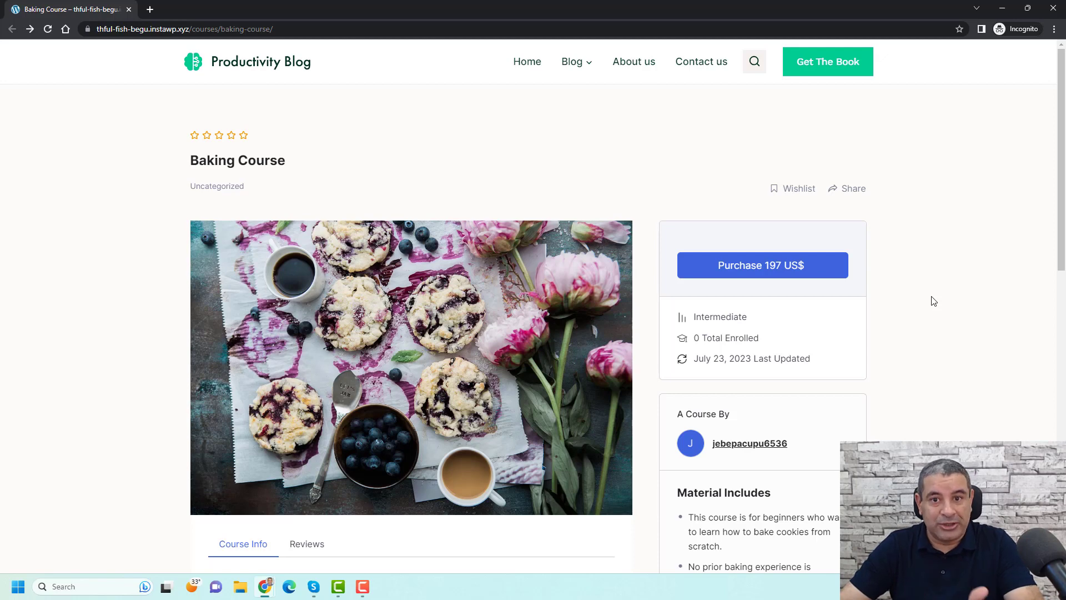
click(763, 273)
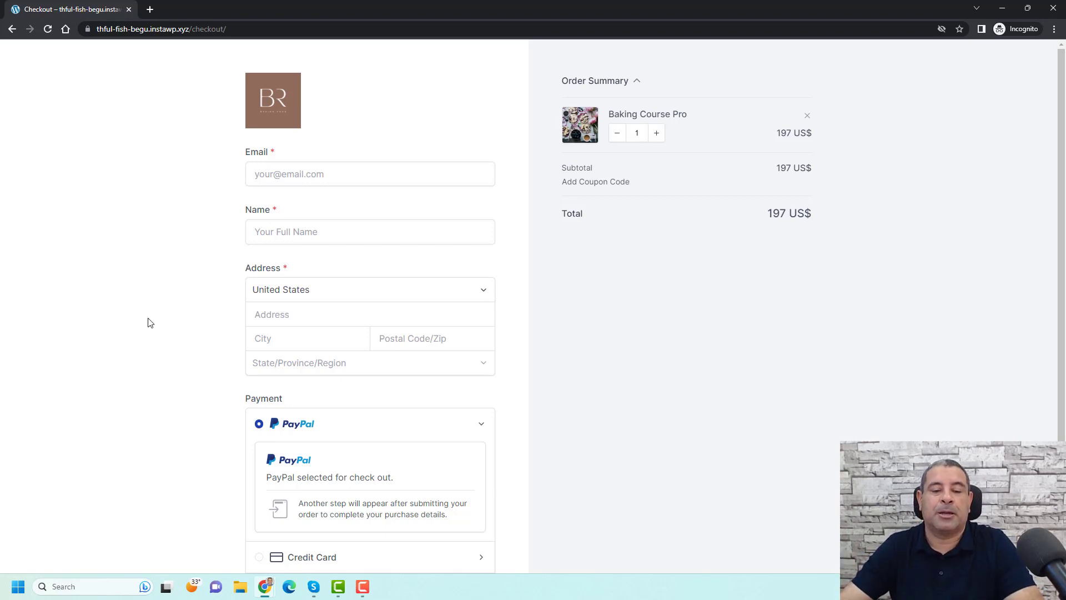
scroll(150, 322, down, 3)
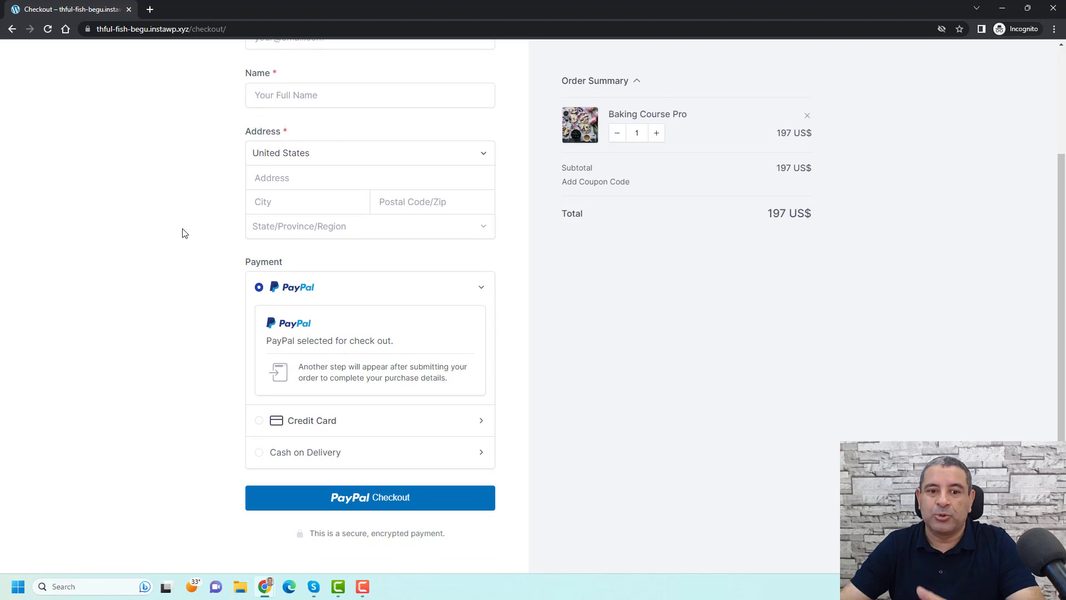
scroll(184, 233, up, 1)
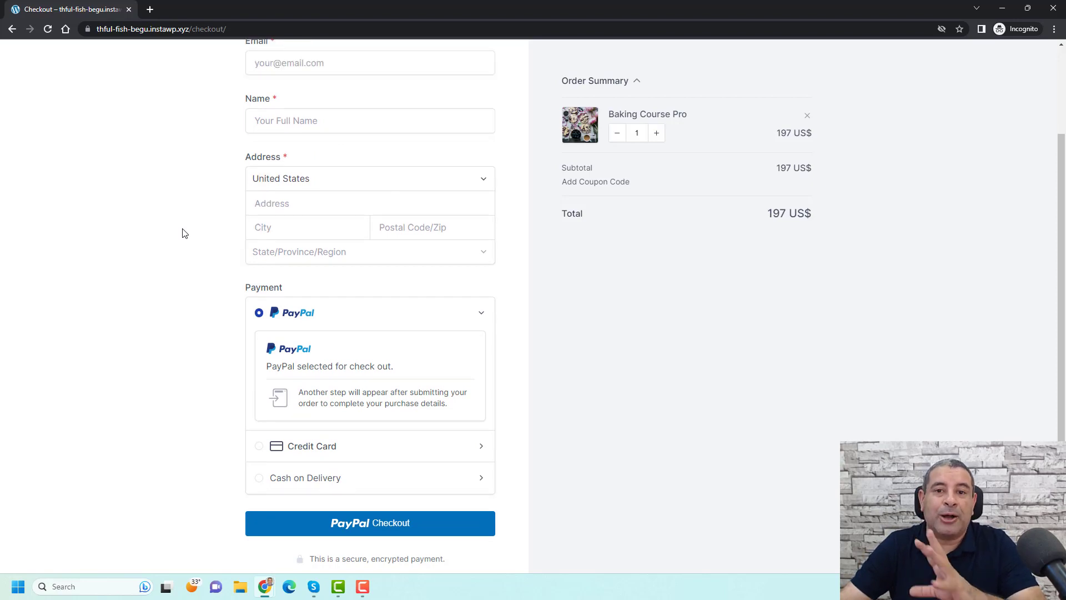
Step: From All Pages, open the Checkout page's block editor in a new tab and look over its form
mouse_move(265, 587)
click(206, 528)
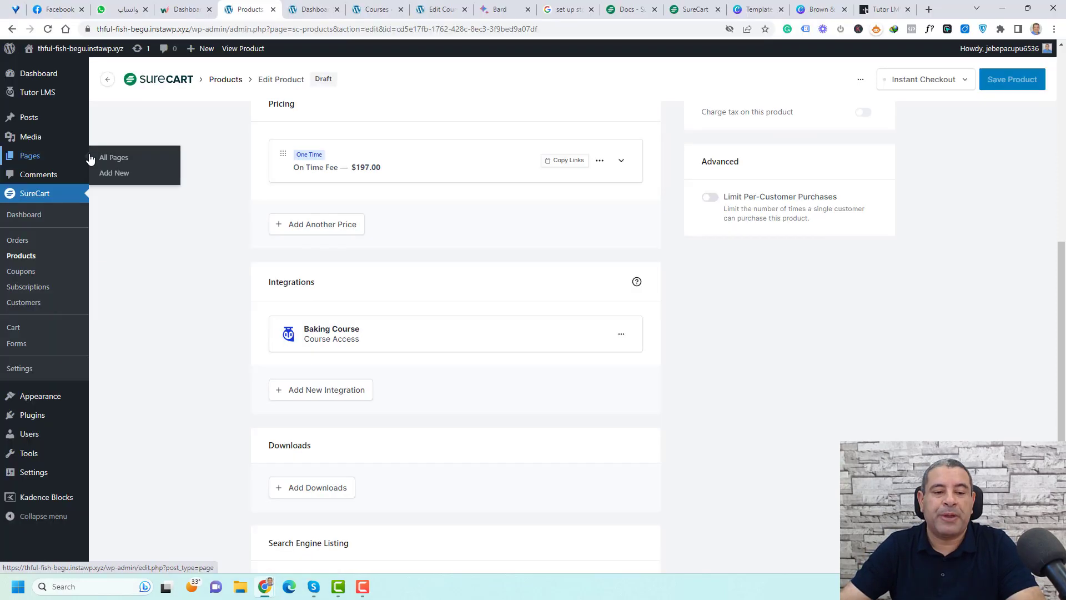
click(116, 158)
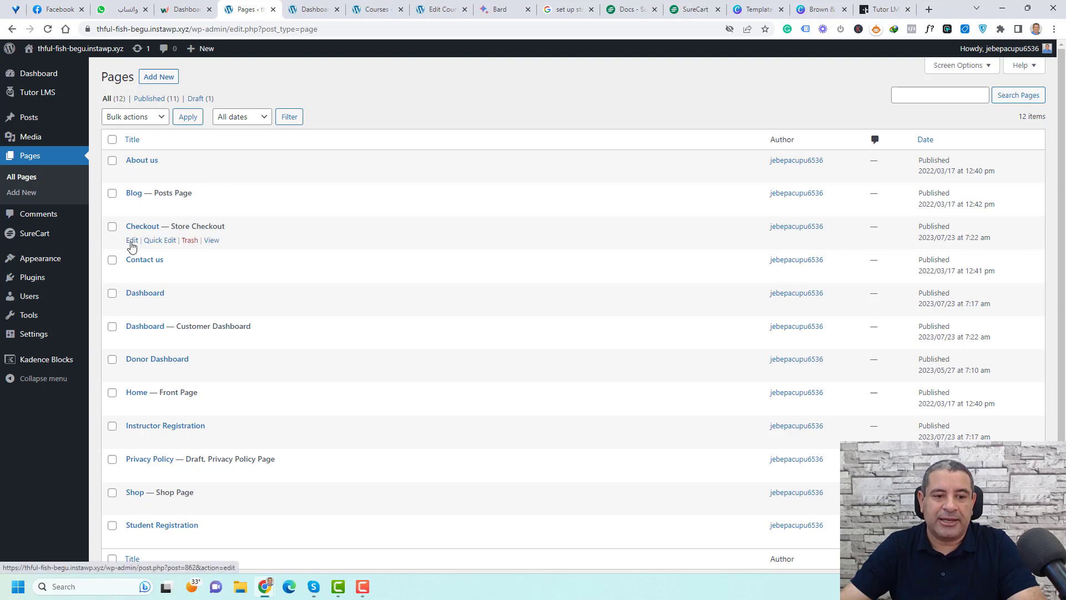
right_click(132, 244)
click(143, 253)
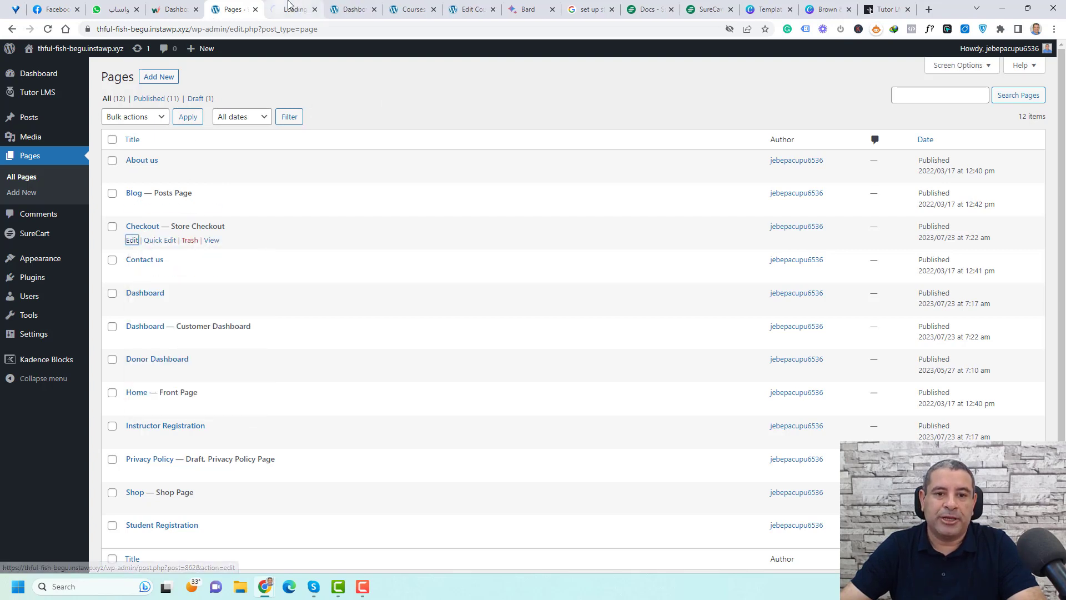
click(302, 10)
scroll(510, 345, down, 4)
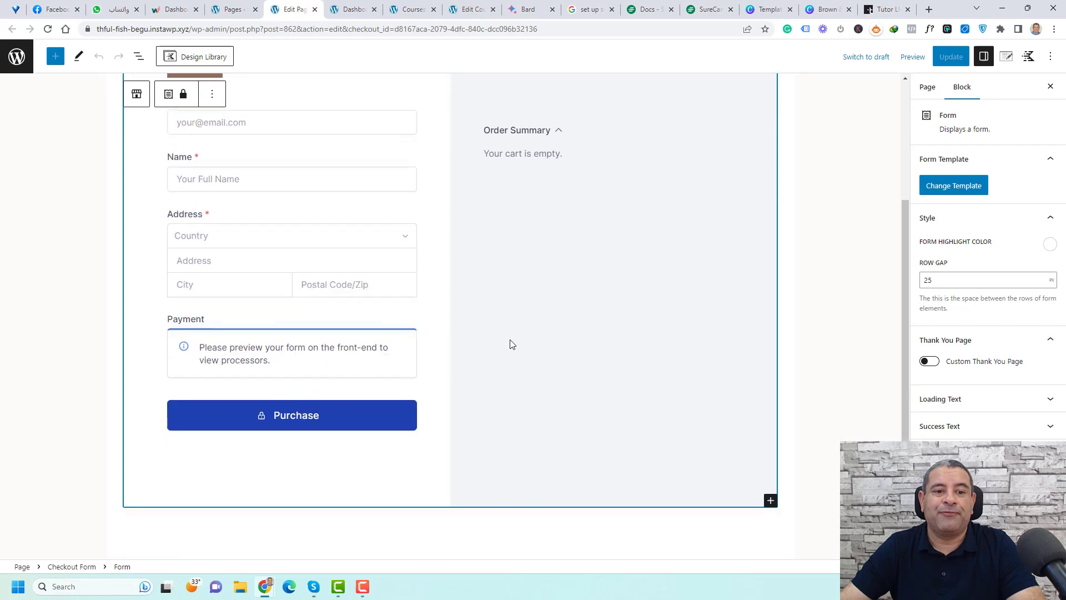
scroll(509, 345, up, 4)
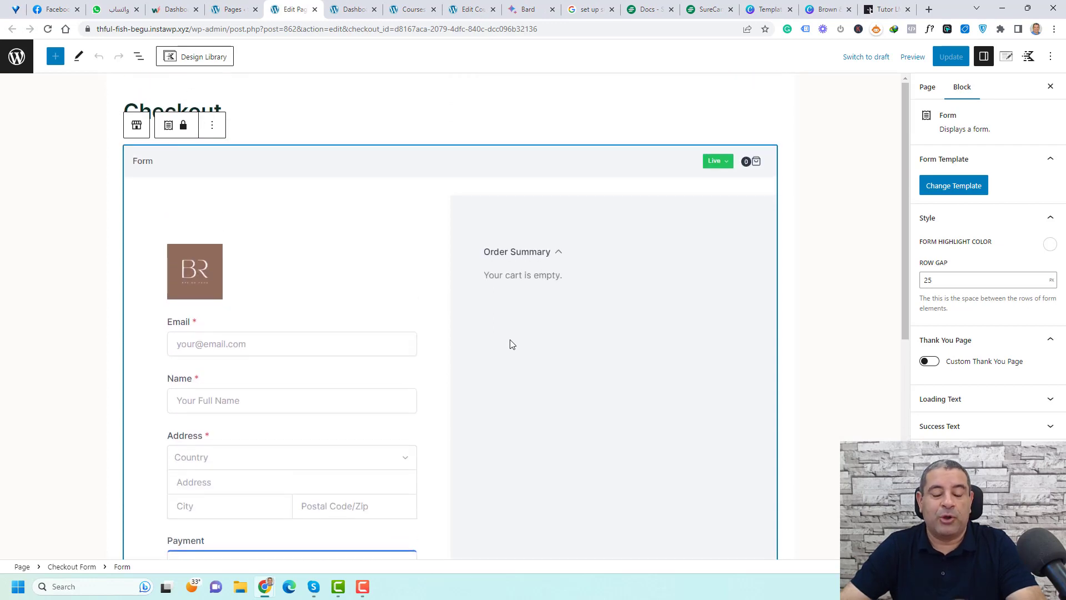
scroll(500, 338, down, 2)
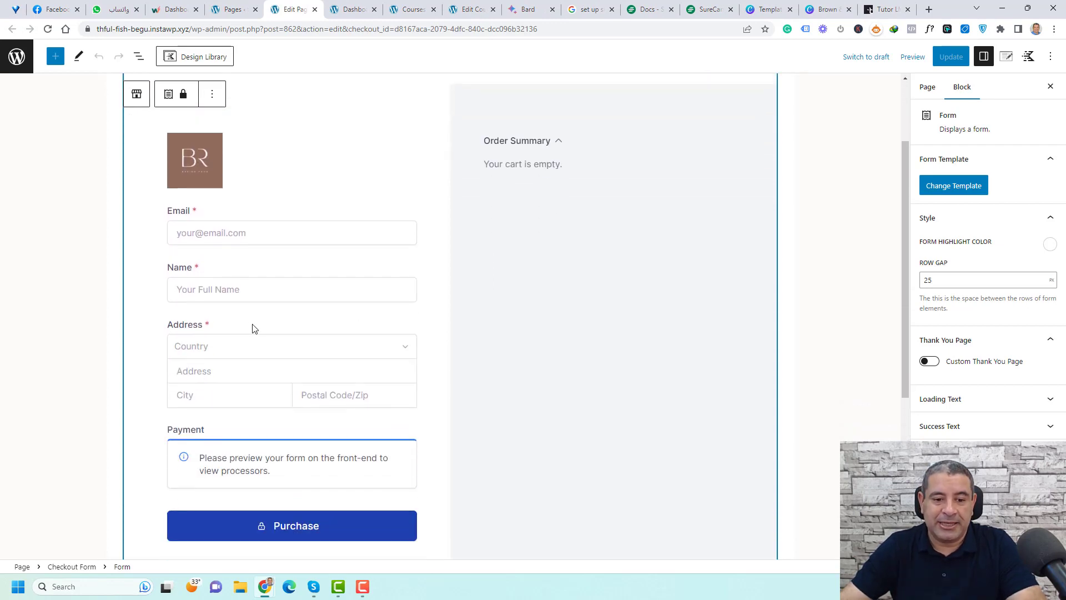
Step: Remove the Shipping Address block from the checkout form
click(253, 328)
click(268, 297)
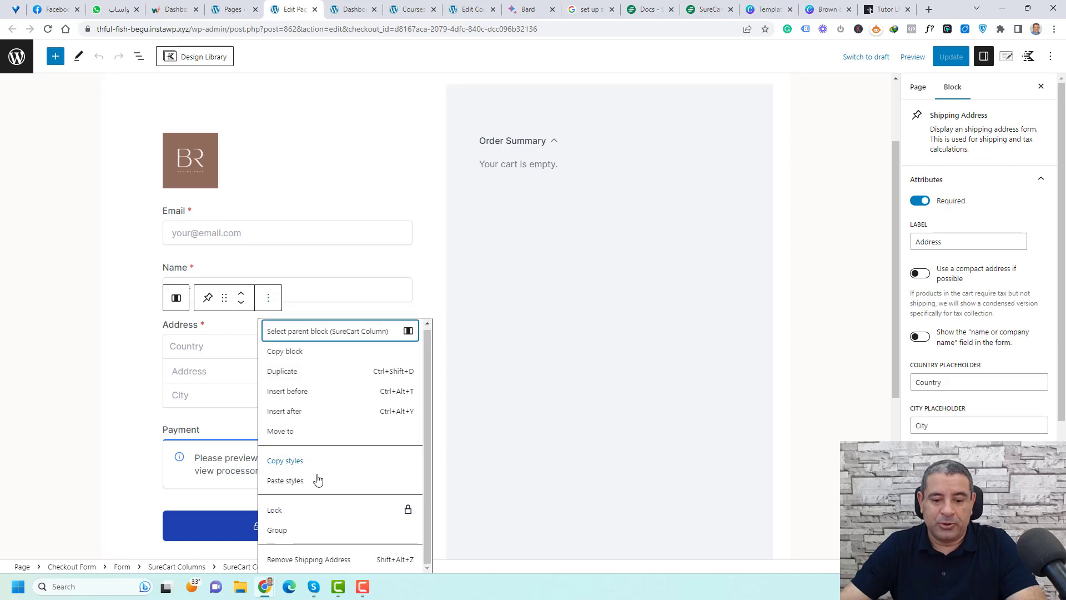
click(309, 560)
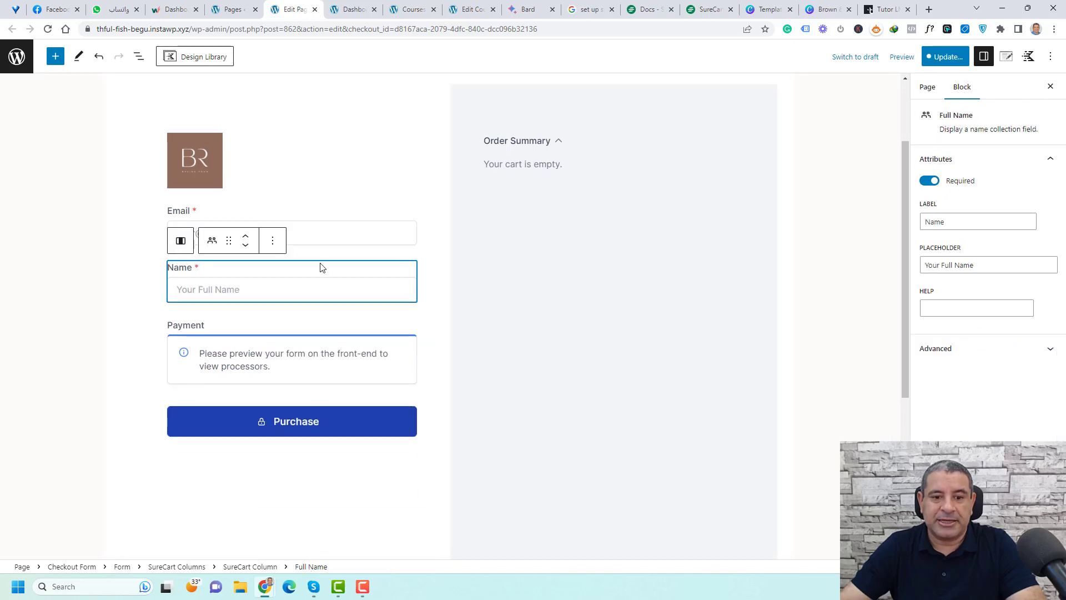
Step: Insert a Password field block right after the Name field
click(274, 244)
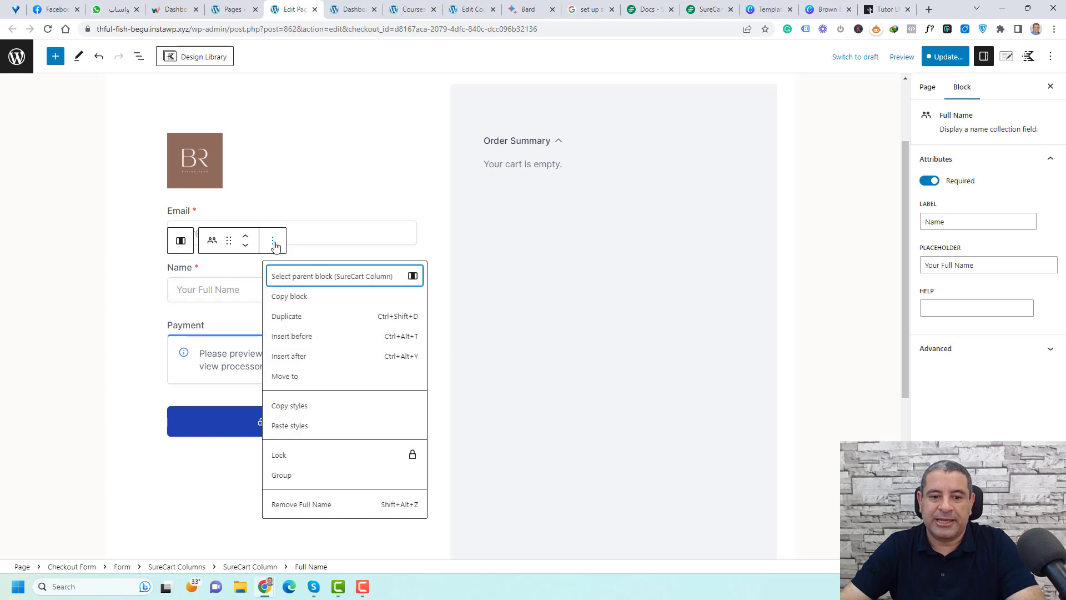
click(299, 356)
click(410, 323)
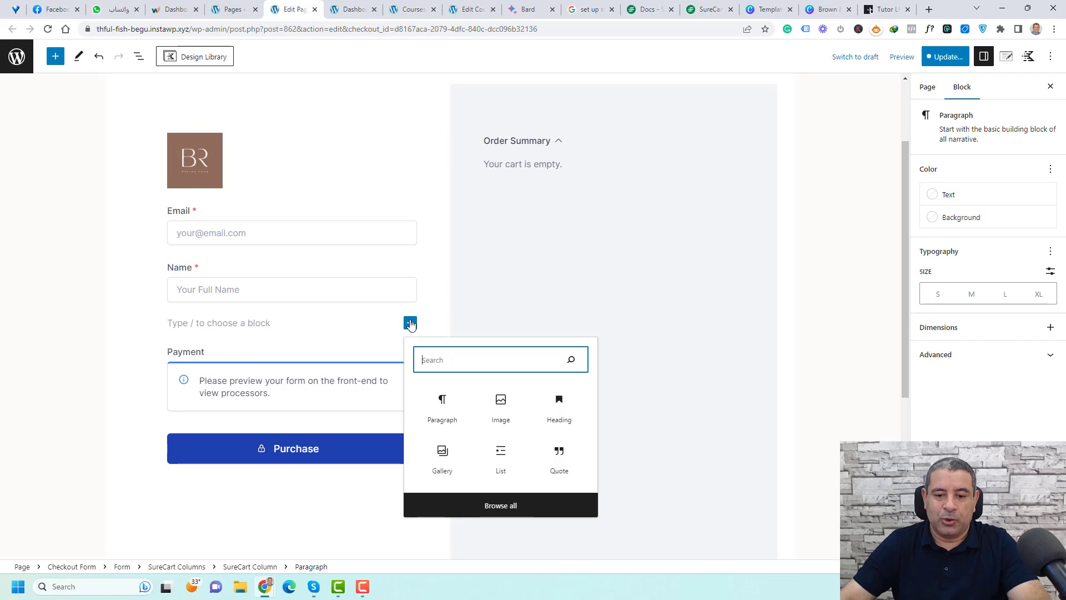
text(pas)
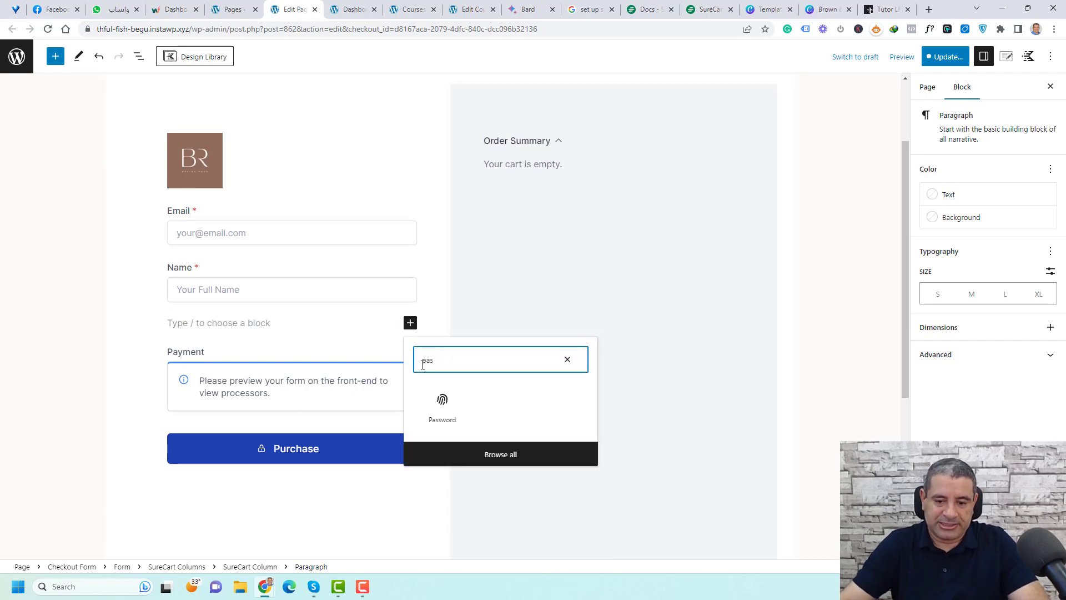
click(441, 404)
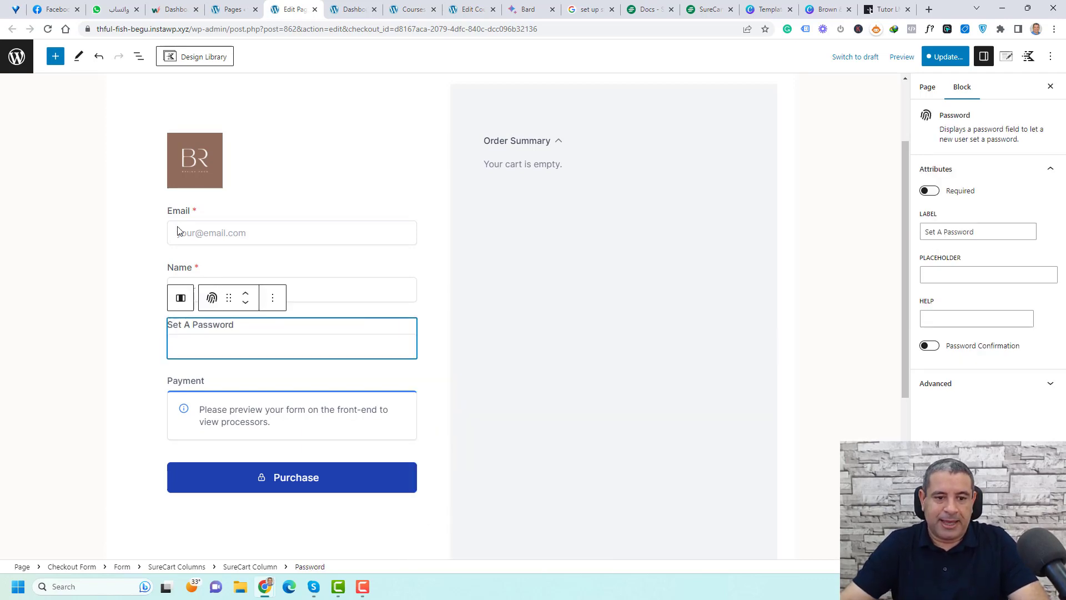
Step: Move the Name field above Email and save the Checkout page
click(214, 271)
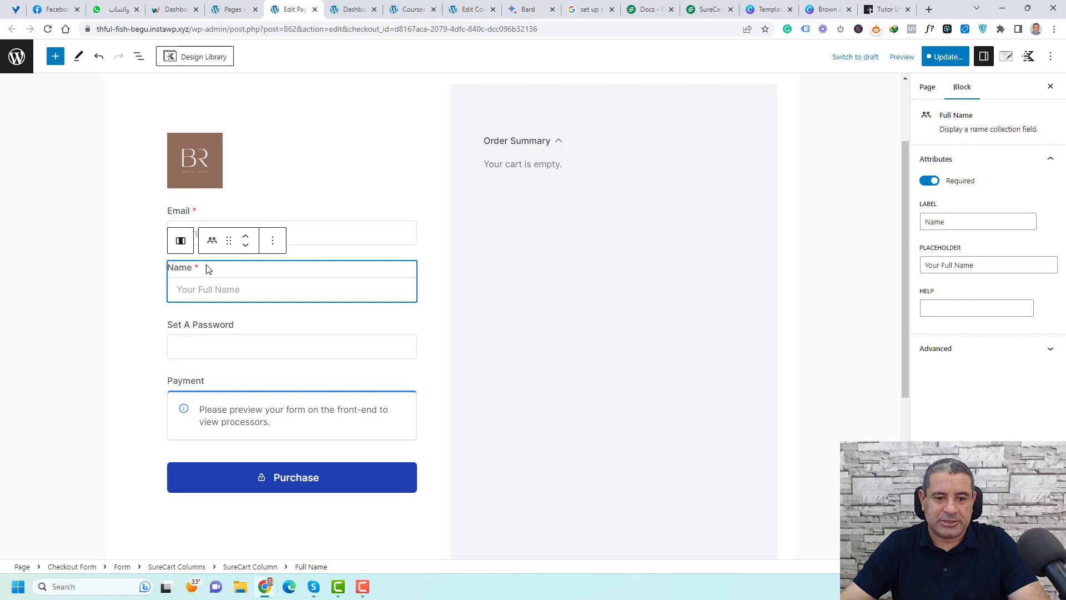
click(245, 236)
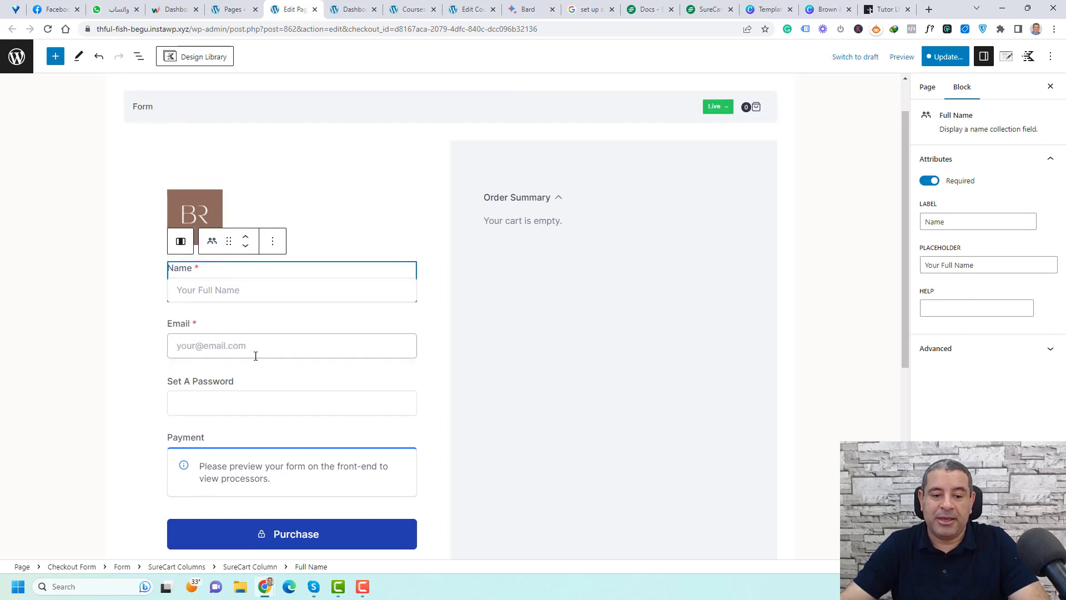
click(950, 58)
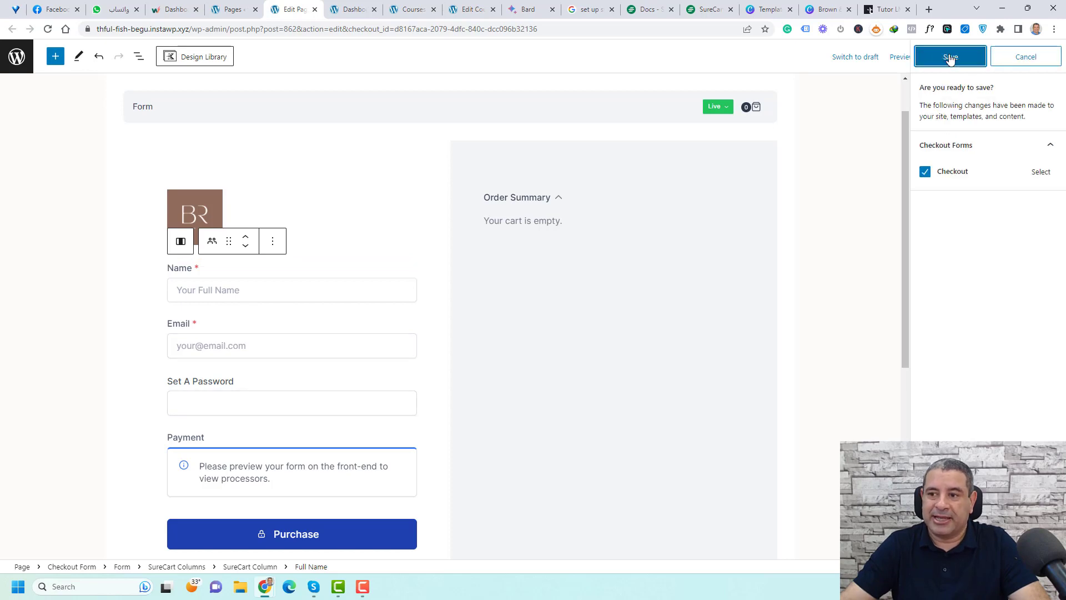
click(950, 57)
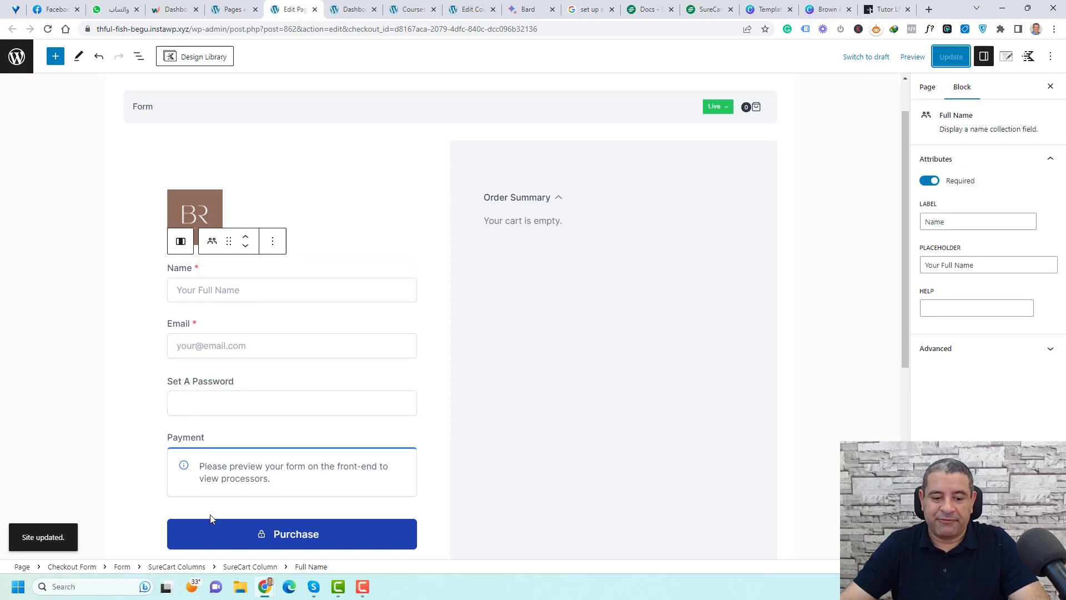
Step: Reload the incognito checkout window to check the updated form fields
mouse_move(264, 591)
click(315, 519)
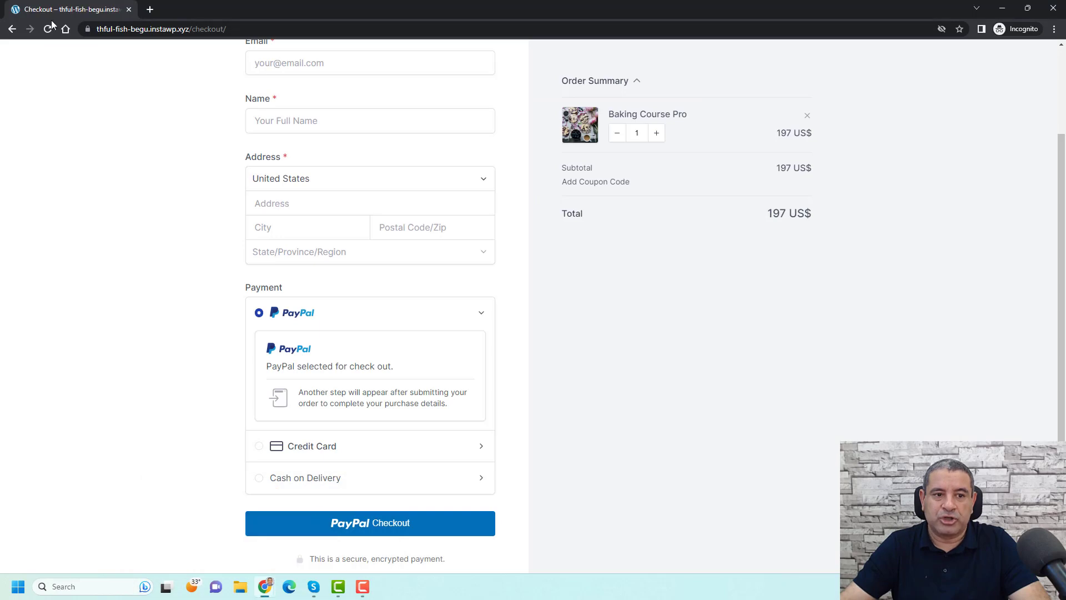
click(47, 29)
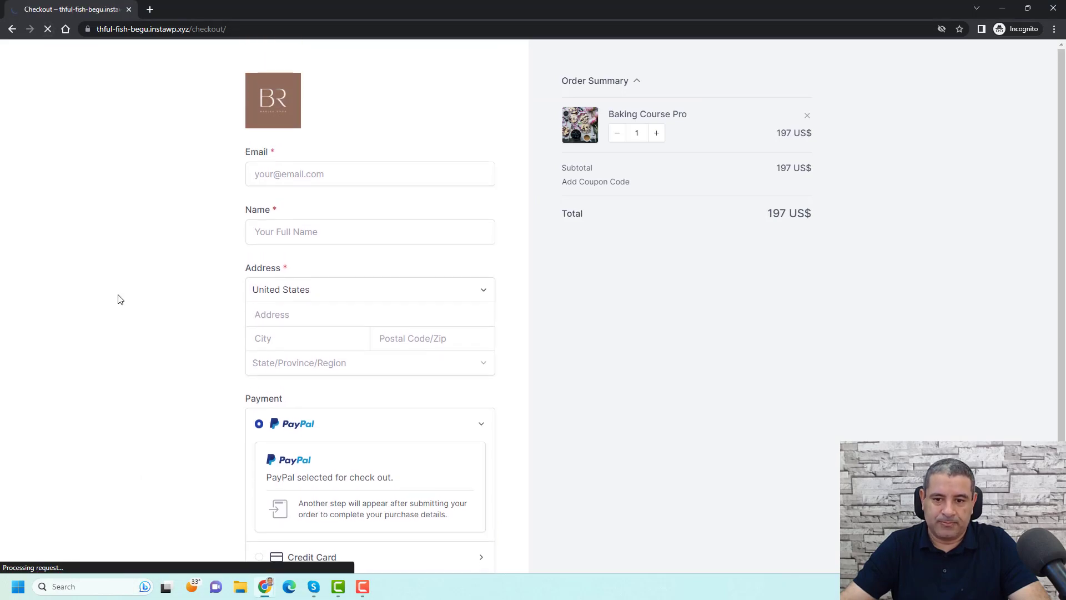